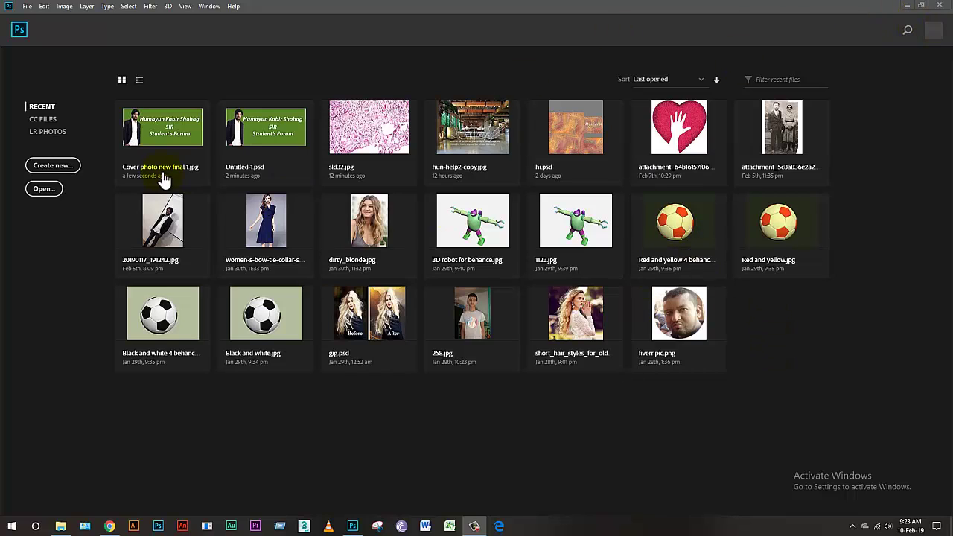
- Open the image Cover photo new final 1 from the Students Forum folder
{"action": "left_click", "coordinate": [47, 198]}
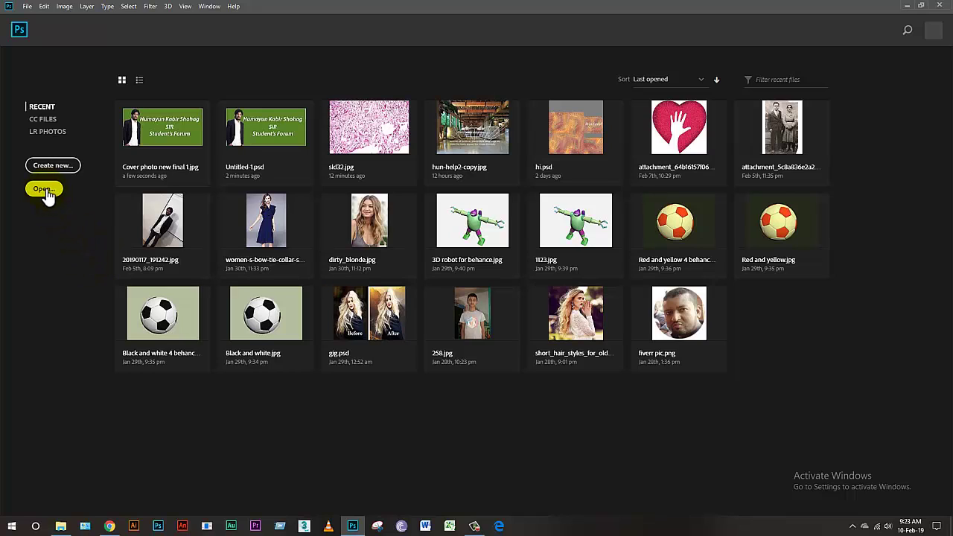
{"action": "left_click", "coordinate": [48, 190]}
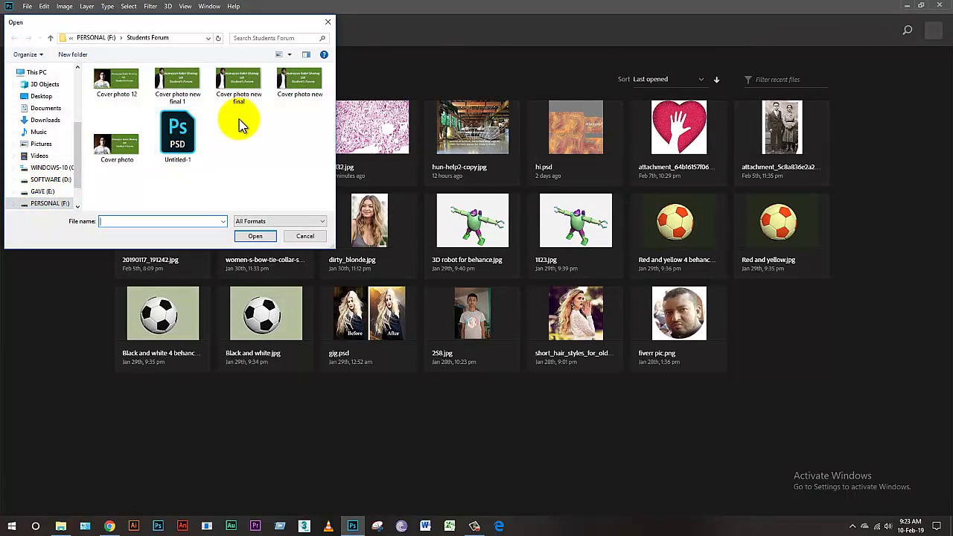
{"action": "left_click", "coordinate": [242, 97]}
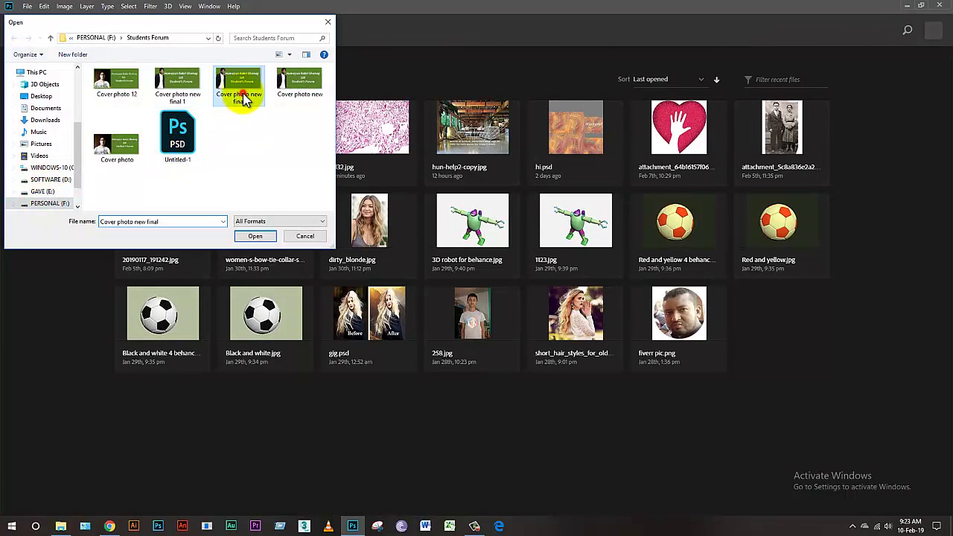
{"action": "left_click", "coordinate": [187, 90]}
{"action": "left_click", "coordinate": [255, 237]}
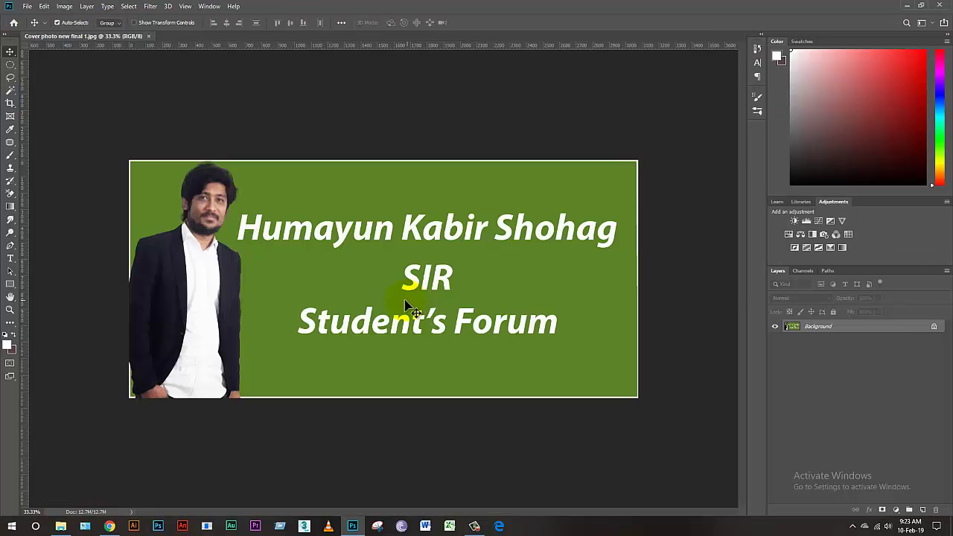
- Draw a new artboard about 650 by 510 px in the empty canvas area beside the cover image with the Artboard tool
{"action": "left_click", "coordinate": [407, 294]}
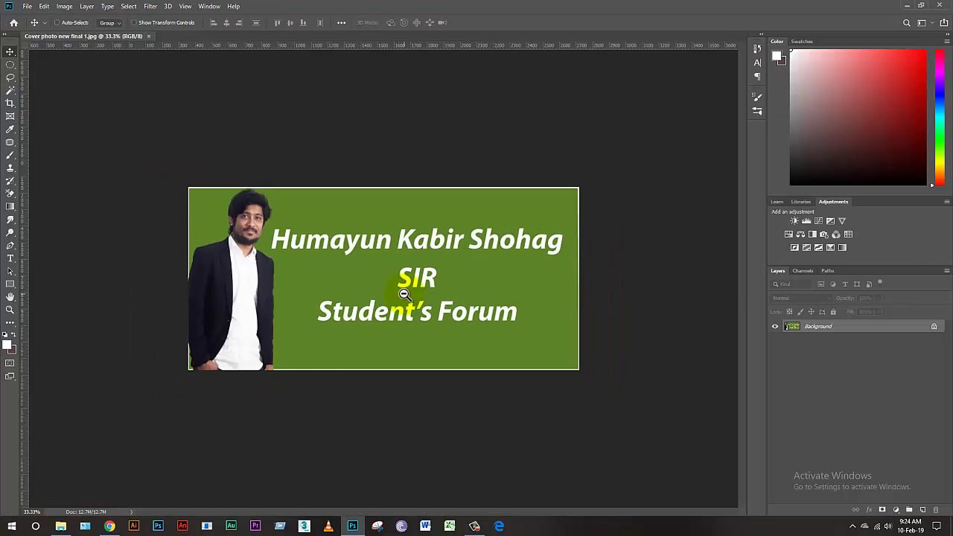
{"action": "left_click", "coordinate": [402, 284]}
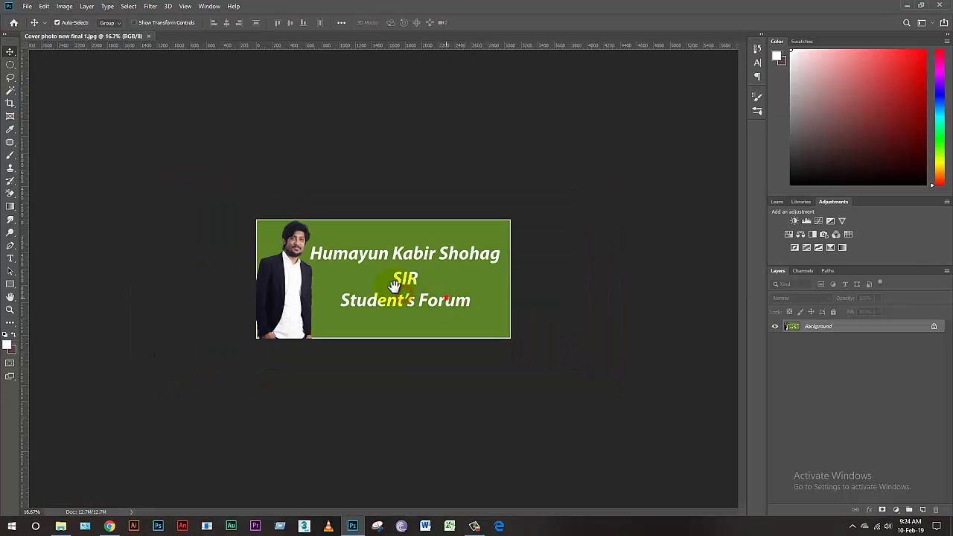
{"action": "right_click", "coordinate": [11, 55]}
{"action": "left_click", "coordinate": [49, 61]}
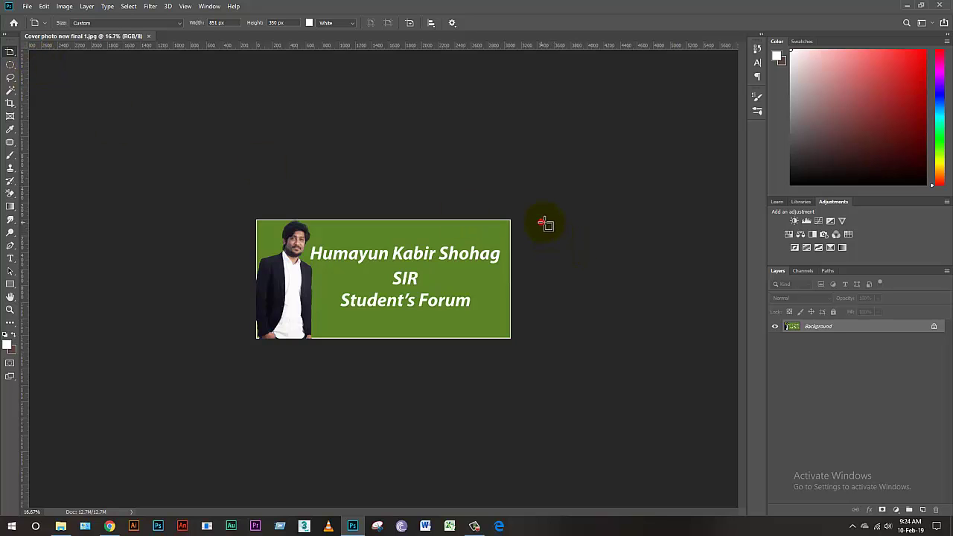
{"action": "left_click_drag", "start_coordinate": [547, 223], "coordinate": [595, 262]}
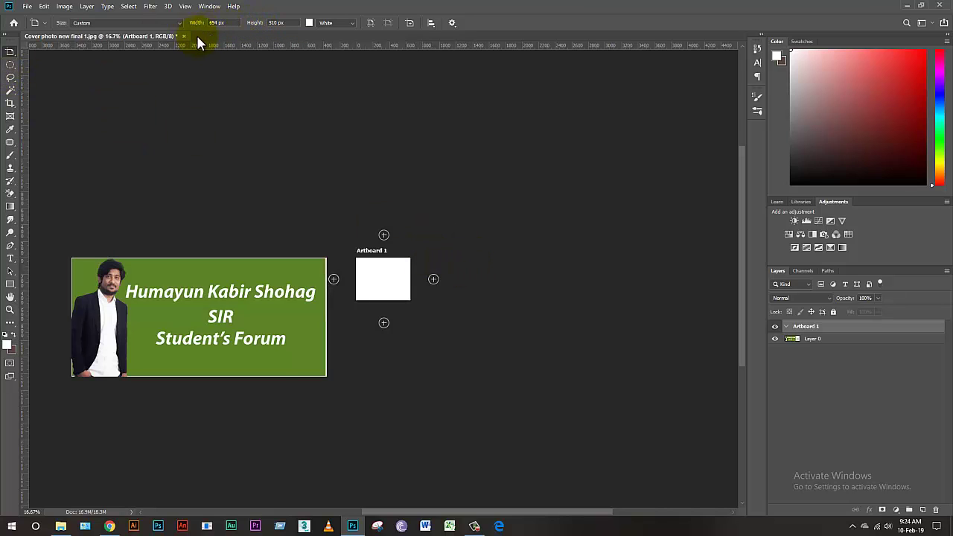
- Set Artboard 1's width and height to 1080 px each
{"action": "left_click", "coordinate": [213, 23]}
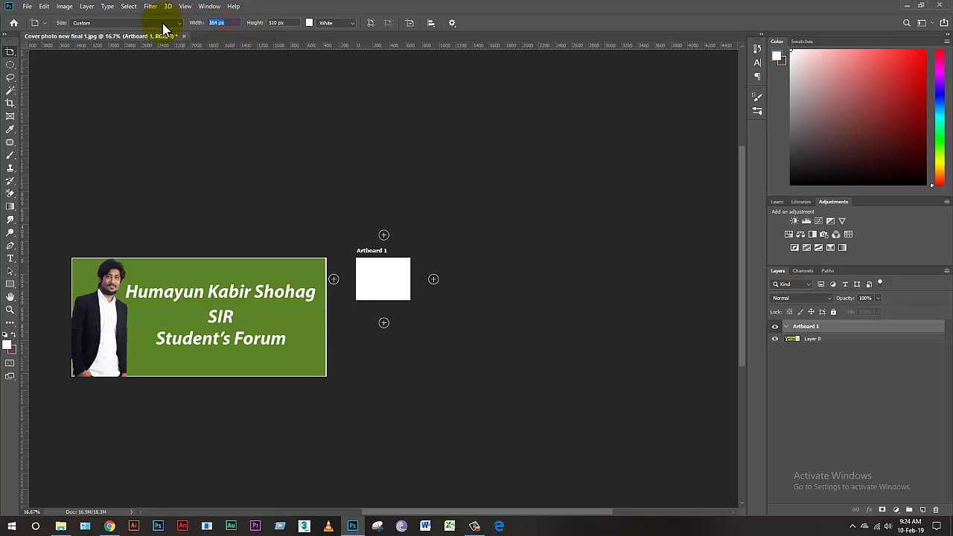
{"action": "type", "text": "1080"}
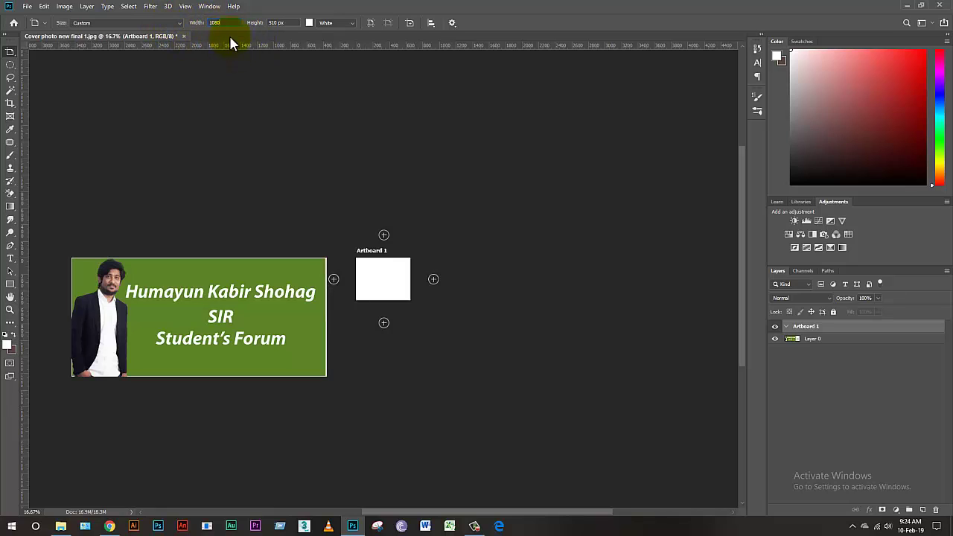
{"action": "key", "text": "Tab"}
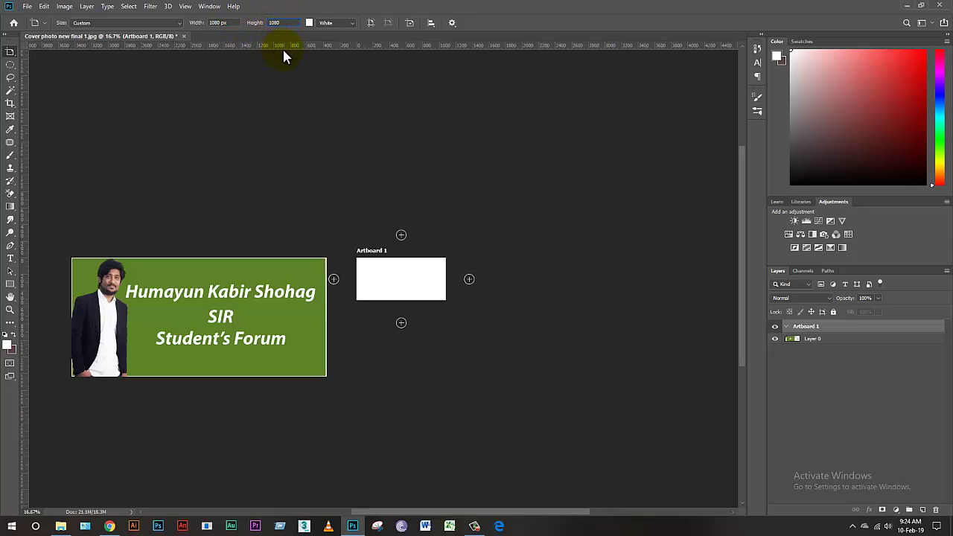
{"action": "key", "text": "Return"}
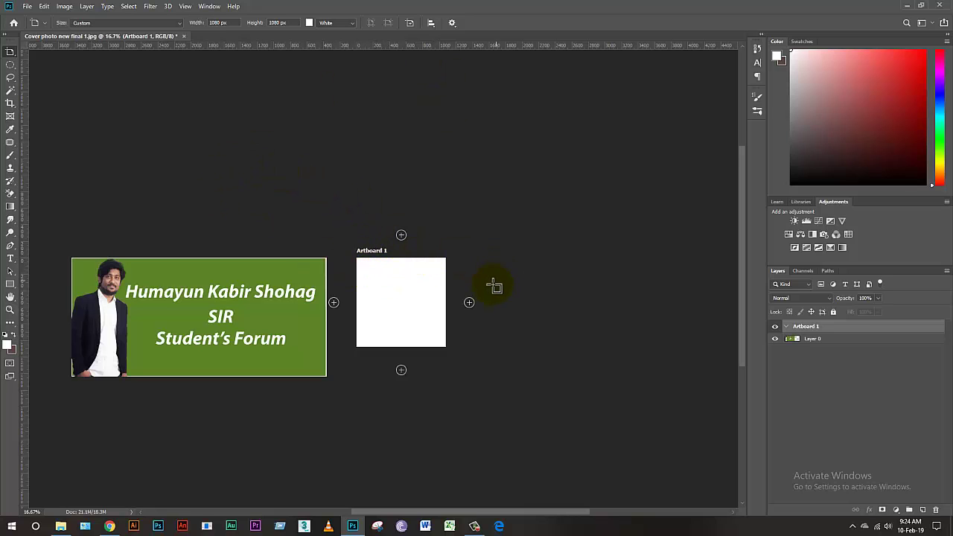
- Add a second artboard to the right of Artboard 1 and size it 851 px wide by 350 px high
{"action": "left_click", "coordinate": [469, 303]}
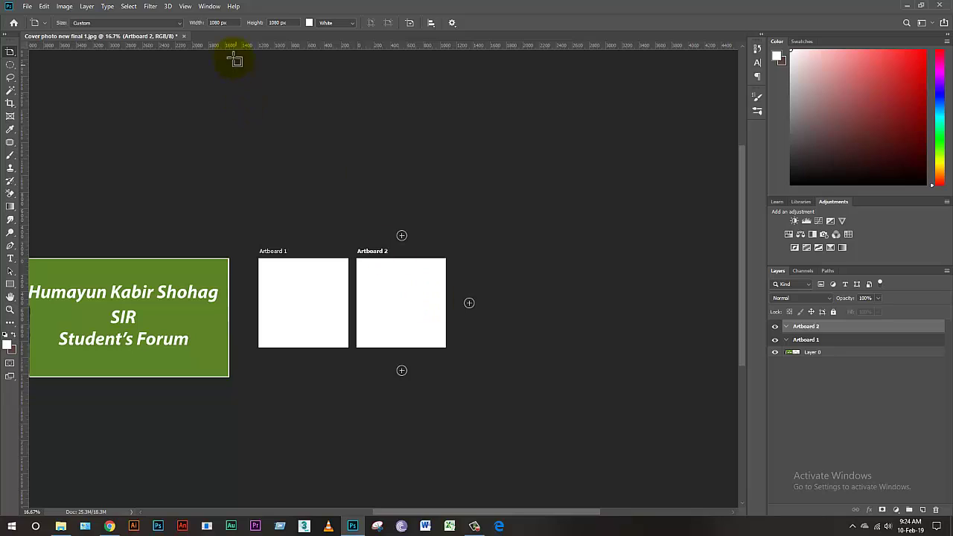
{"action": "left_click", "coordinate": [230, 23]}
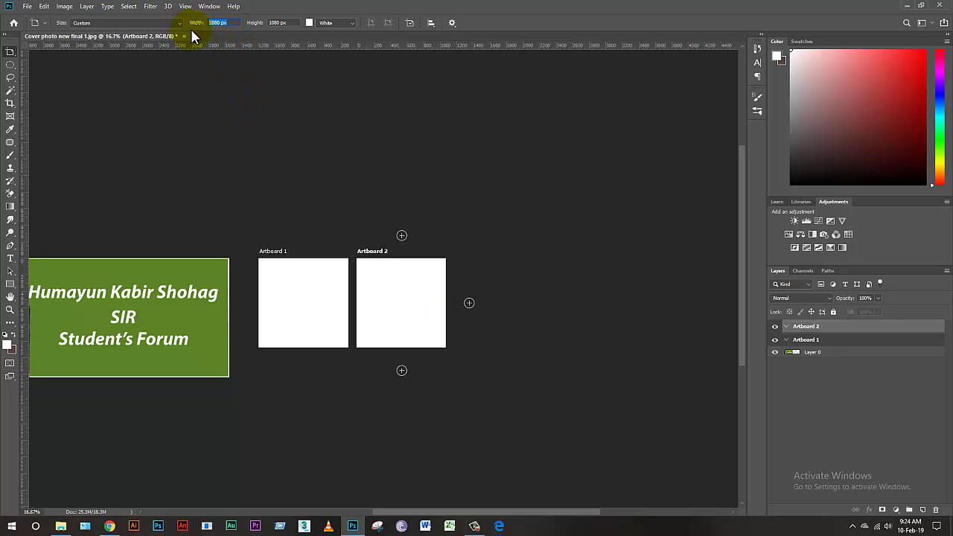
{"action": "type", "text": "851"}
{"action": "left_click", "coordinate": [291, 23]}
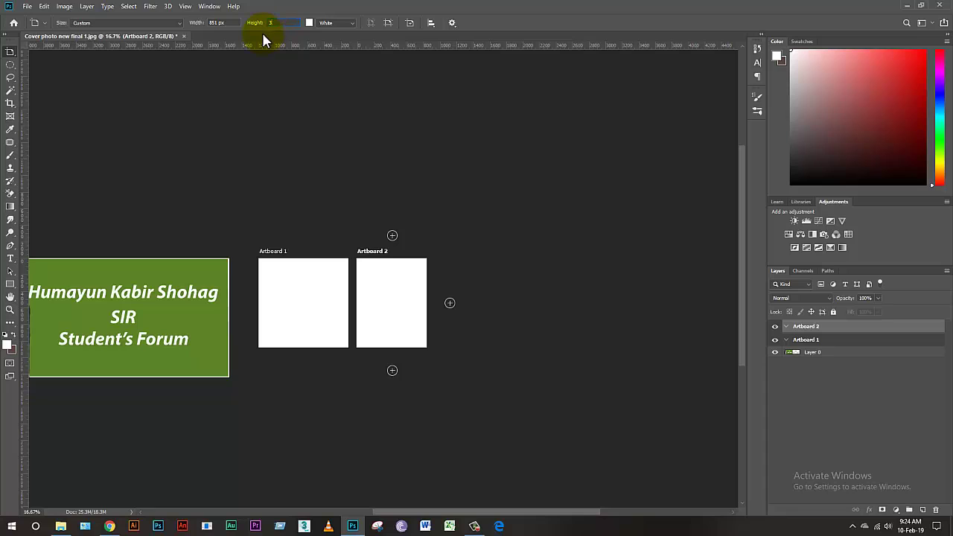
{"action": "key", "text": "Return"}
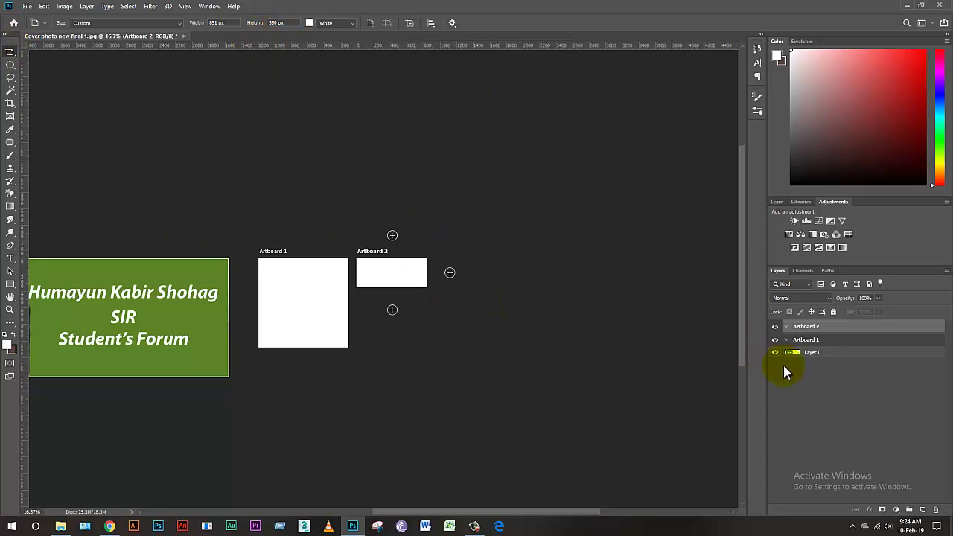
- Move the cover image layer, Layer 0, into Artboard 1
{"action": "left_click", "coordinate": [816, 354]}
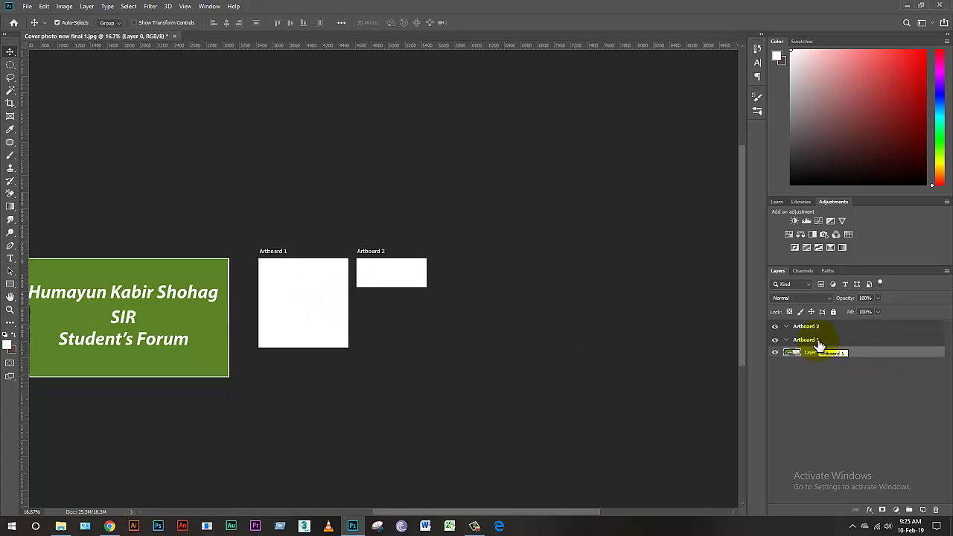
{"action": "left_click", "coordinate": [817, 341]}
{"action": "left_click", "coordinate": [825, 379]}
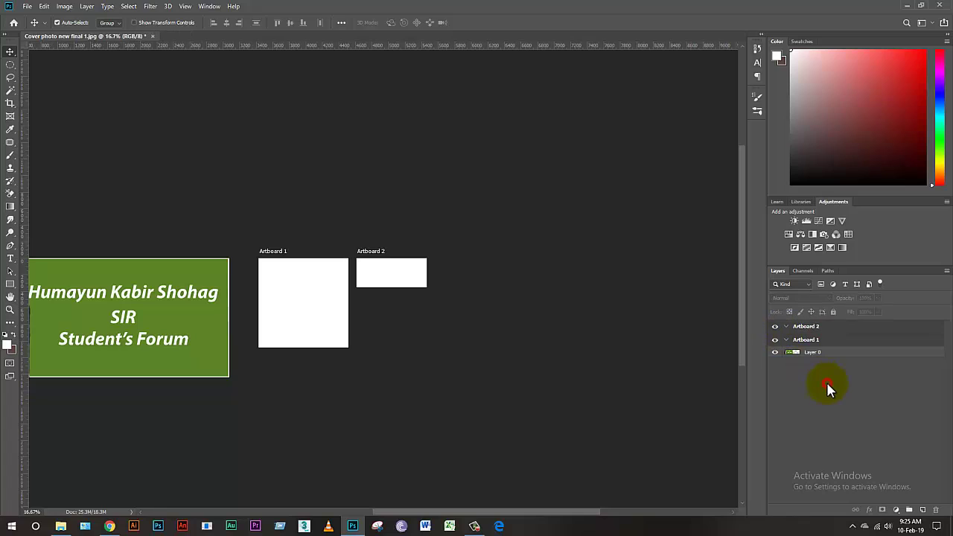
{"action": "left_click", "coordinate": [811, 356]}
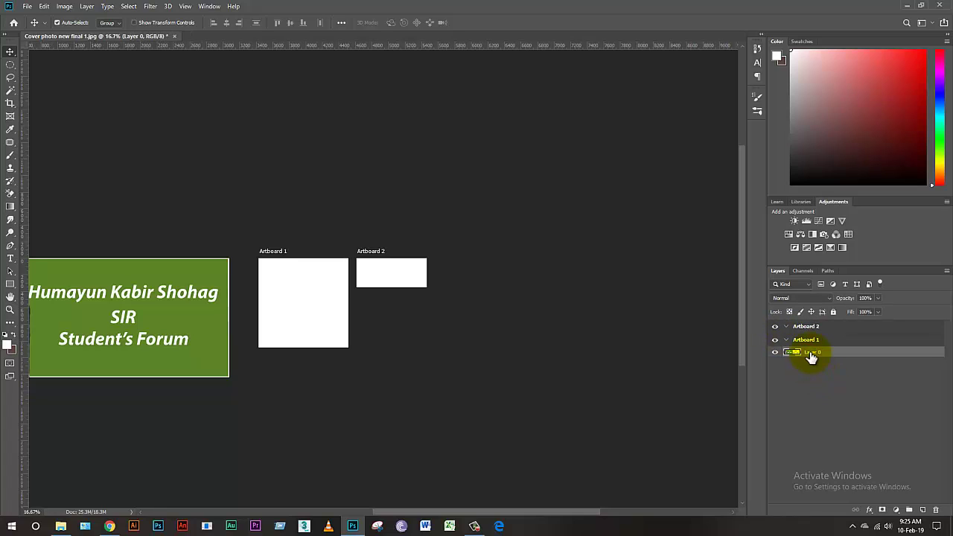
{"action": "left_click_drag", "start_coordinate": [812, 357], "coordinate": [809, 341]}
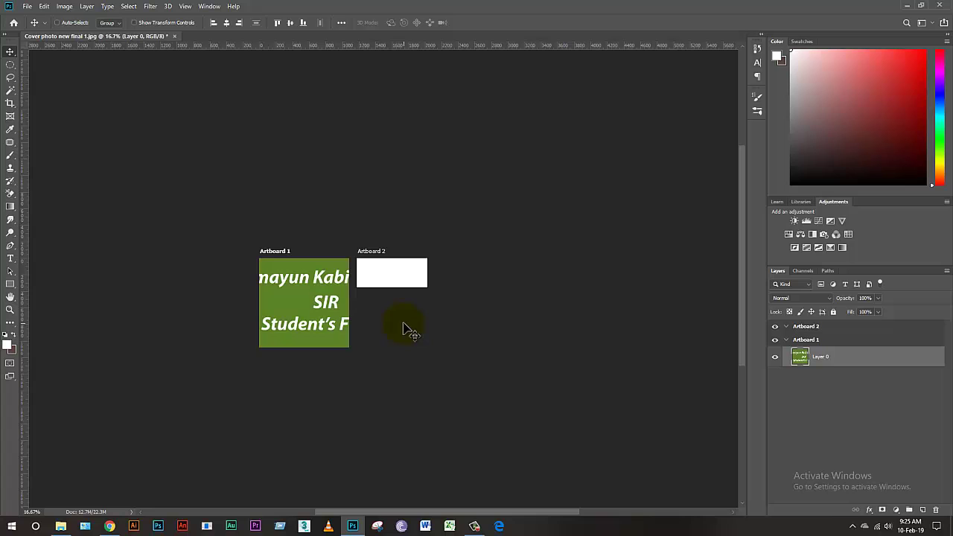
- Free-transform Layer 0, scaling it down to about 36% width and 75% height so it fits Artboard 1
{"action": "key", "text": "ctrl+t"}
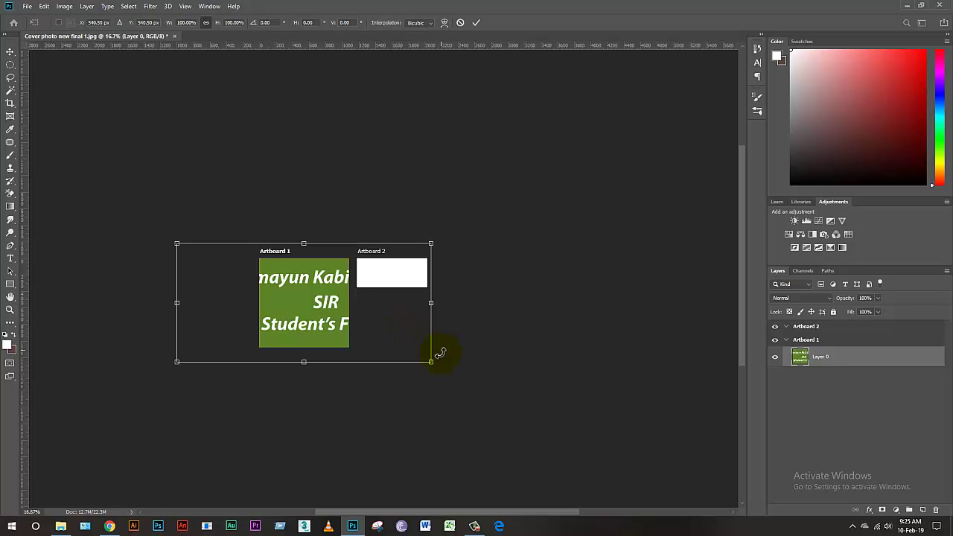
{"action": "left_click_drag", "start_coordinate": [429, 361], "coordinate": [372, 353]}
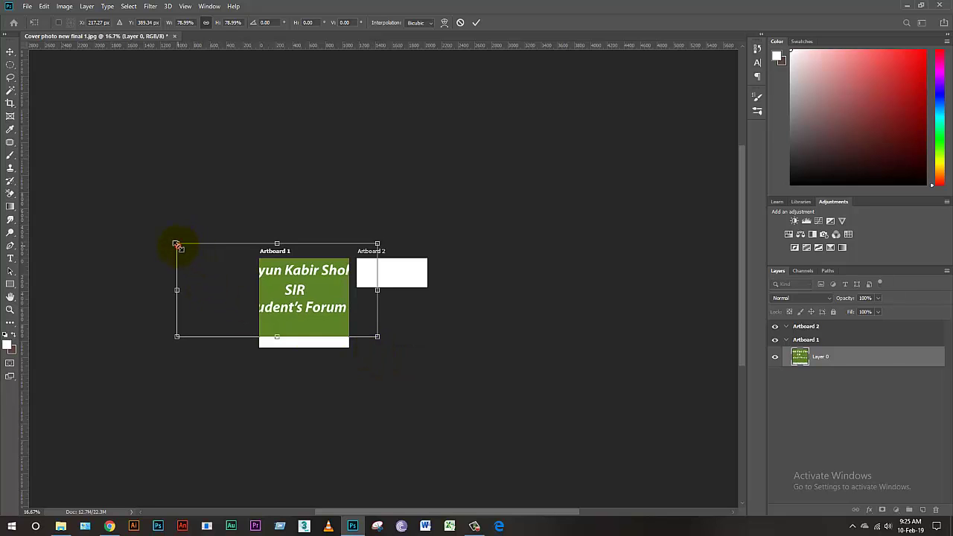
{"action": "left_click_drag", "start_coordinate": [177, 244], "coordinate": [259, 280]}
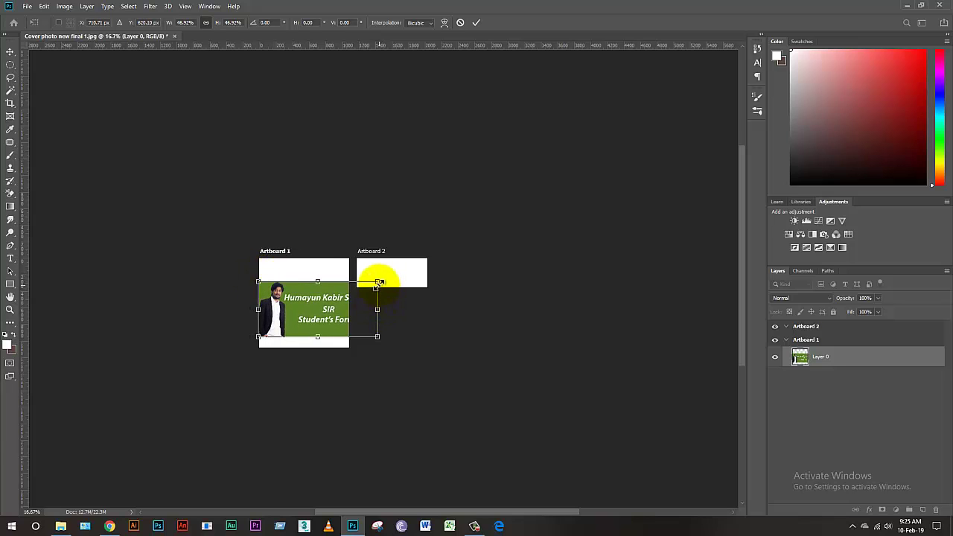
{"action": "left_click_drag", "start_coordinate": [376, 281], "coordinate": [305, 261]}
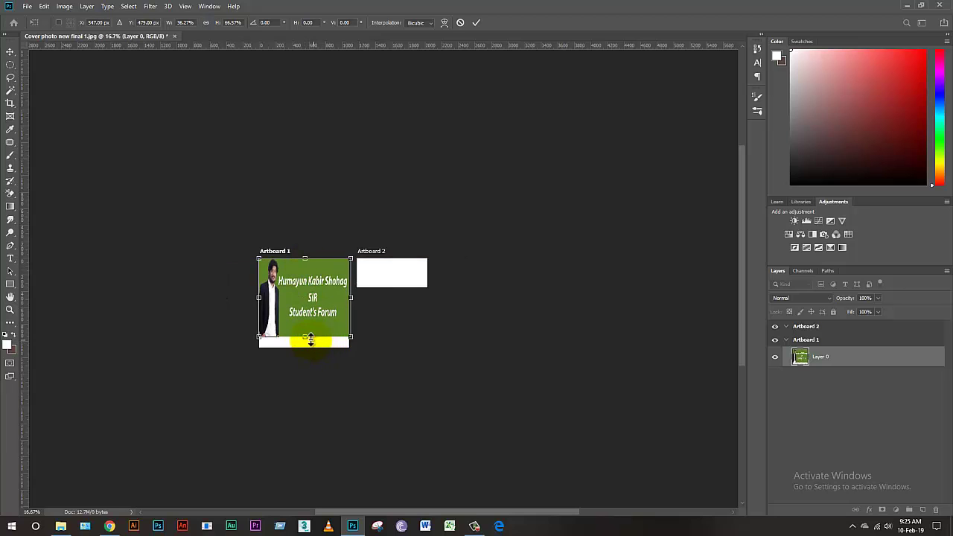
{"action": "left_click_drag", "start_coordinate": [305, 340], "coordinate": [306, 347]}
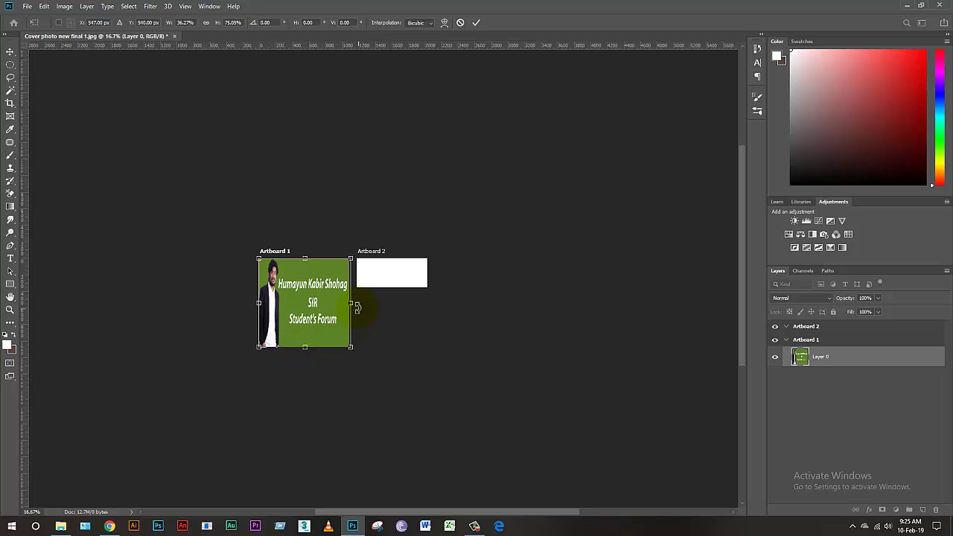
- Adjust the transformed image's edges to about 40.7% width and 84.6% height so it slightly overfills Artboard 1
{"action": "left_click_drag", "start_coordinate": [353, 305], "coordinate": [356, 304]}
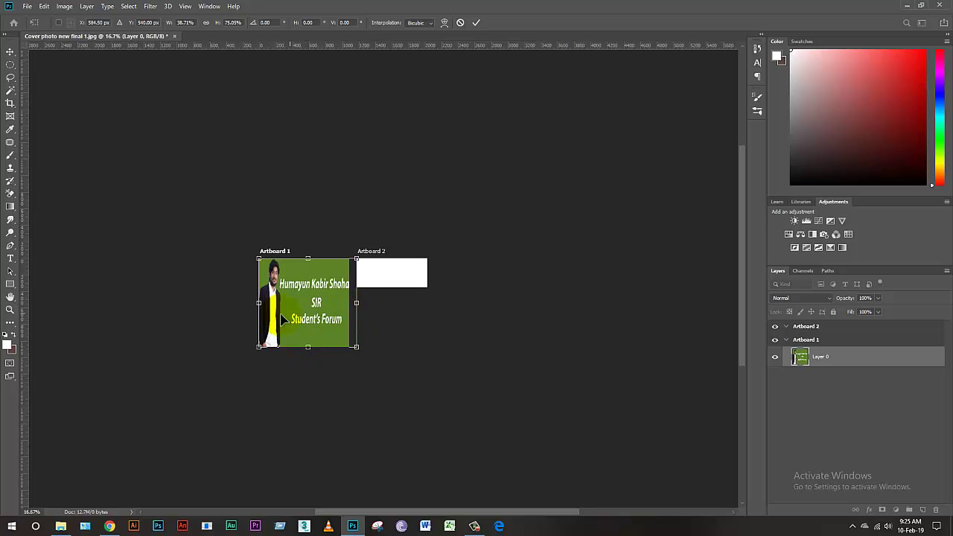
{"action": "left_click_drag", "start_coordinate": [255, 304], "coordinate": [258, 304]}
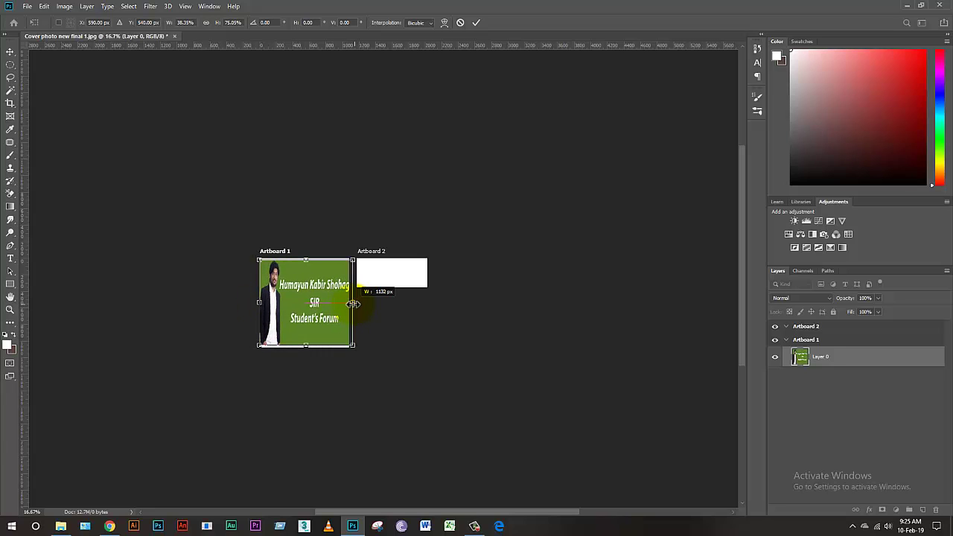
{"action": "left_click_drag", "start_coordinate": [356, 304], "coordinate": [353, 299]}
{"action": "left_click_drag", "start_coordinate": [353, 262], "coordinate": [305, 258]}
{"action": "left_click_drag", "start_coordinate": [306, 347], "coordinate": [306, 348]}
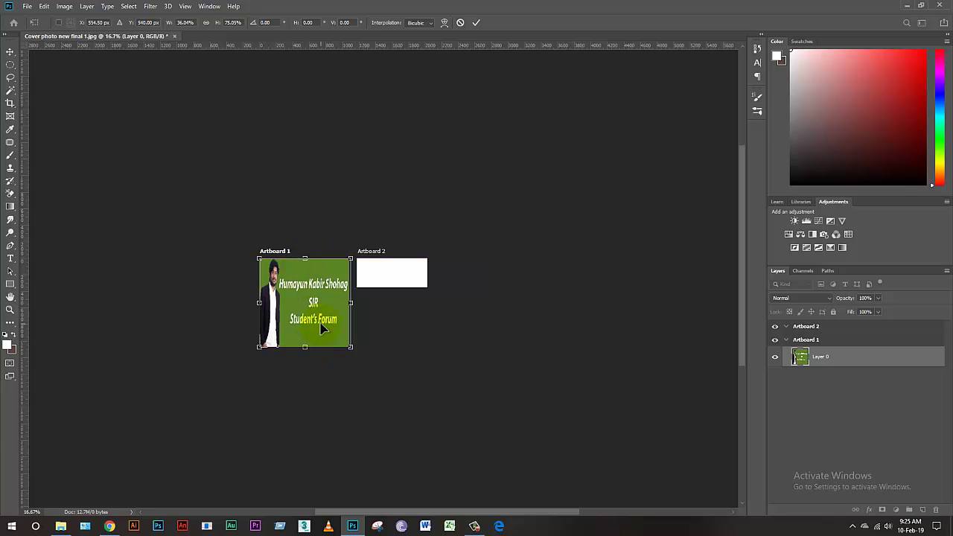
{"action": "left_click_drag", "start_coordinate": [350, 302], "coordinate": [339, 326]}
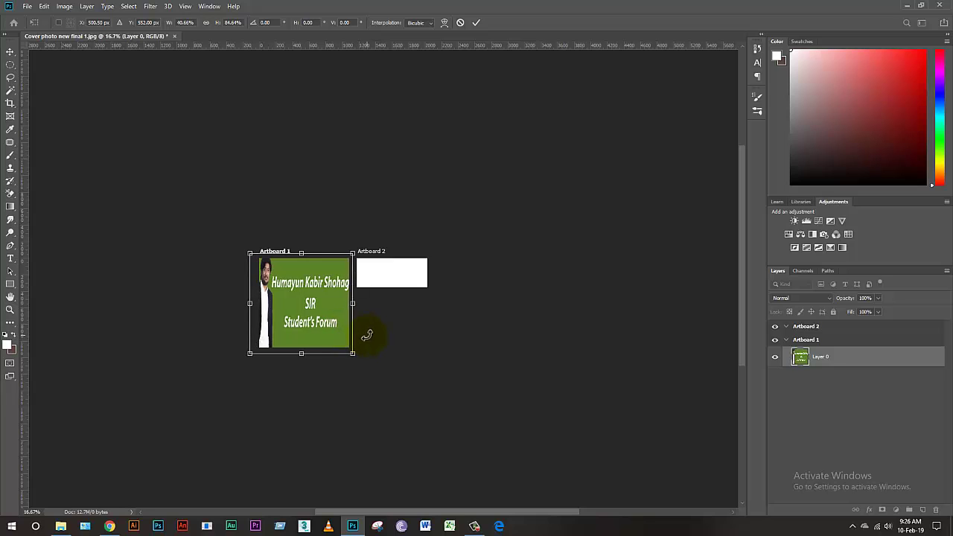
- Nudge the cover image 18 px to the left within Artboard 1 and apply the transformation
{"action": "key", "text": "Left"}
{"action": "key", "text": "Left"}
{"action": "key", "text": "Left"}
{"action": "key", "text": "Left"}
{"action": "key", "text": "Left"}
{"action": "key", "text": "Left"}
{"action": "key", "text": "Left"}
{"action": "key", "text": "Left"}
{"action": "key", "text": "Left"}
{"action": "key", "text": "Left"}
{"action": "key", "text": "Left"}
{"action": "key", "text": "Left"}
{"action": "key", "text": "Left"}
{"action": "key", "text": "Left"}
{"action": "key", "text": "Left"}
{"action": "key", "text": "Left"}
{"action": "key", "text": "Left"}
{"action": "key", "text": "Left"}
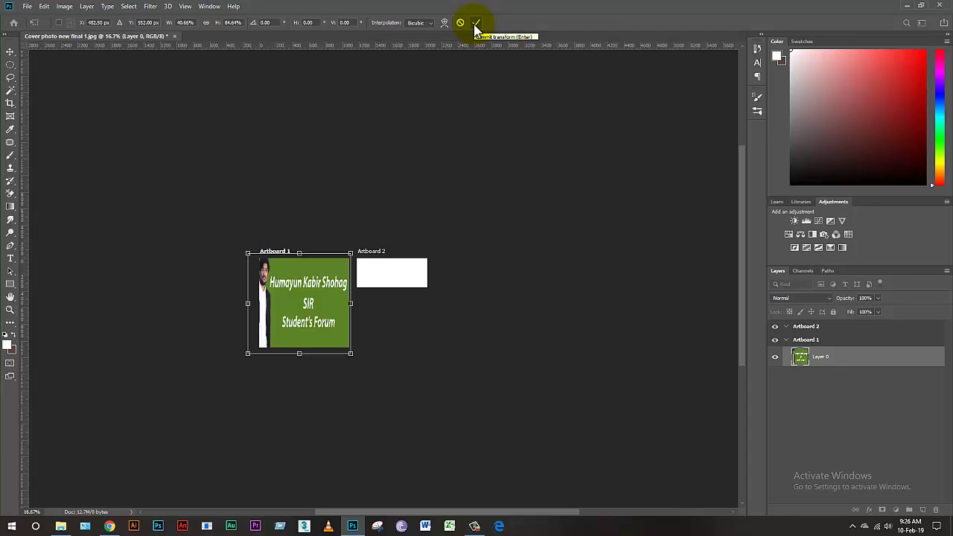
{"action": "left_click", "coordinate": [475, 23]}
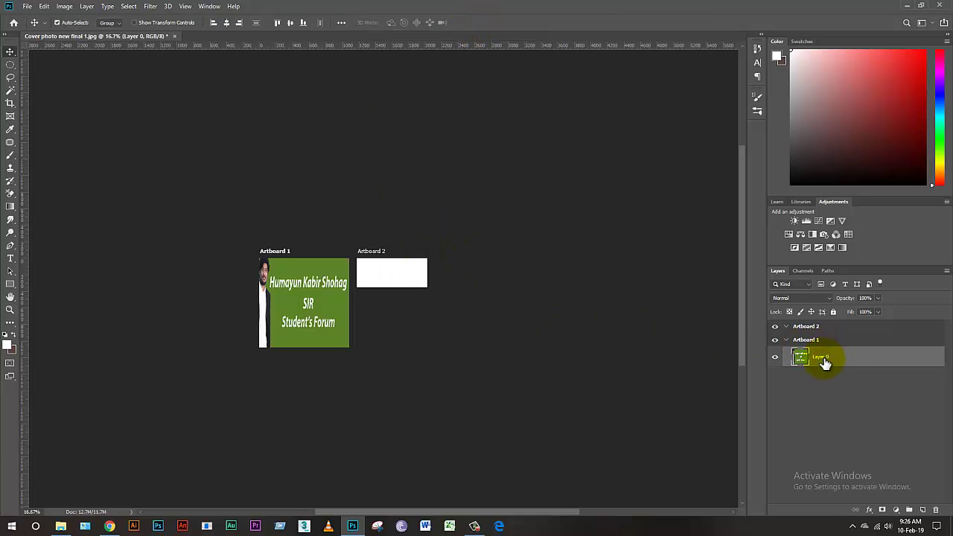
- Try to copy Layer 0 from Artboard 1 into Artboard 2
{"action": "left_click_drag", "start_coordinate": [819, 361], "coordinate": [812, 340]}
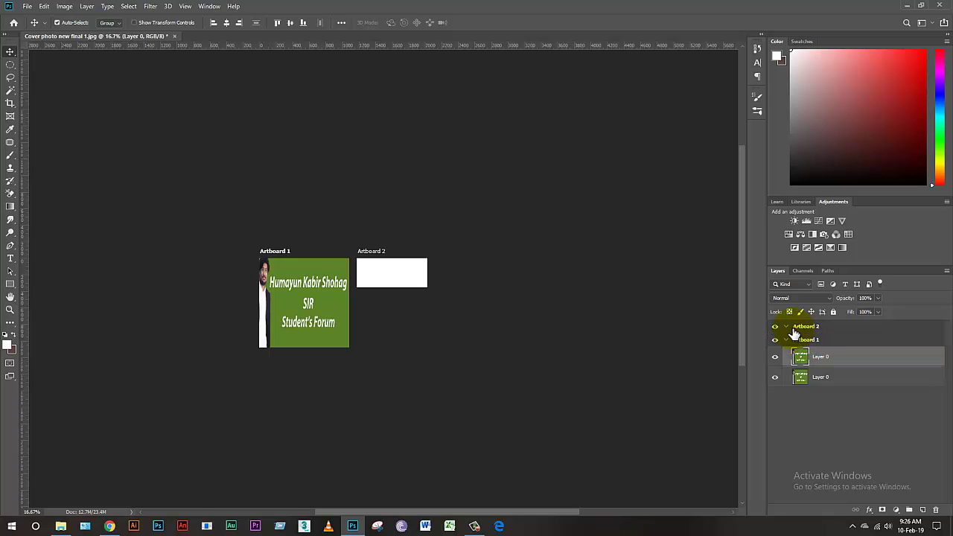
{"action": "left_click", "coordinate": [824, 381]}
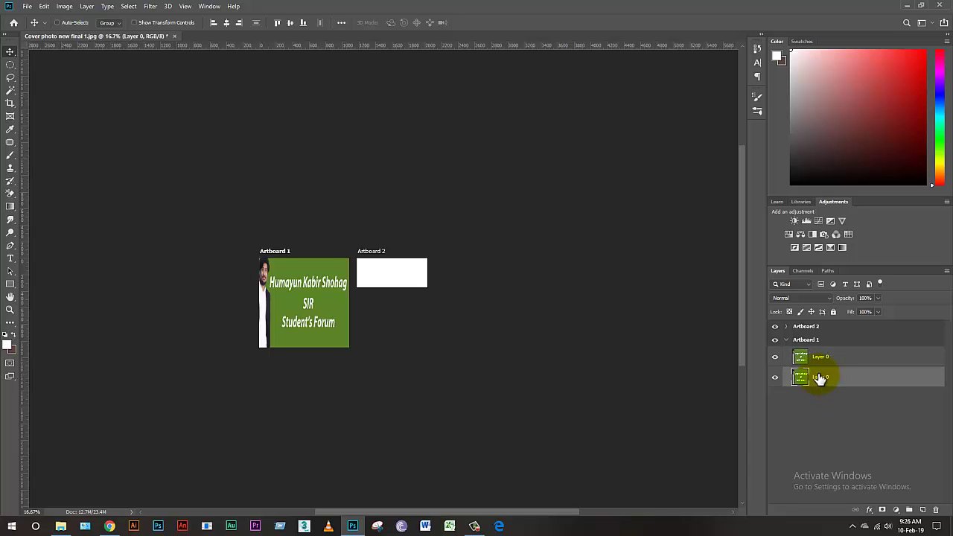
{"action": "key", "text": "ctrl"}
{"action": "left_click_drag", "start_coordinate": [820, 381], "coordinate": [808, 335]}
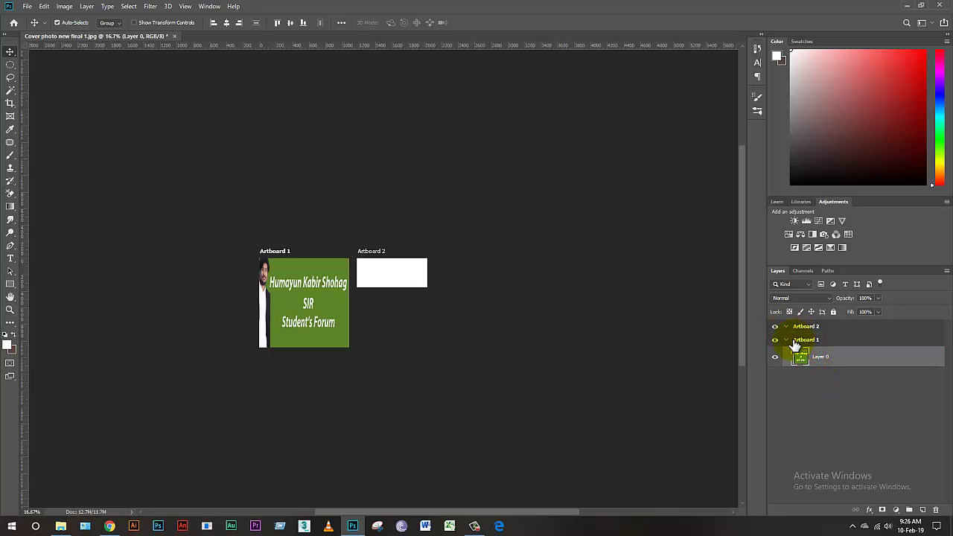
- Copy Layer 0 from Artboard 1 into Artboard 2 and expand Artboard 2's contents
{"action": "left_click", "coordinate": [786, 340]}
{"action": "left_click", "coordinate": [787, 340]}
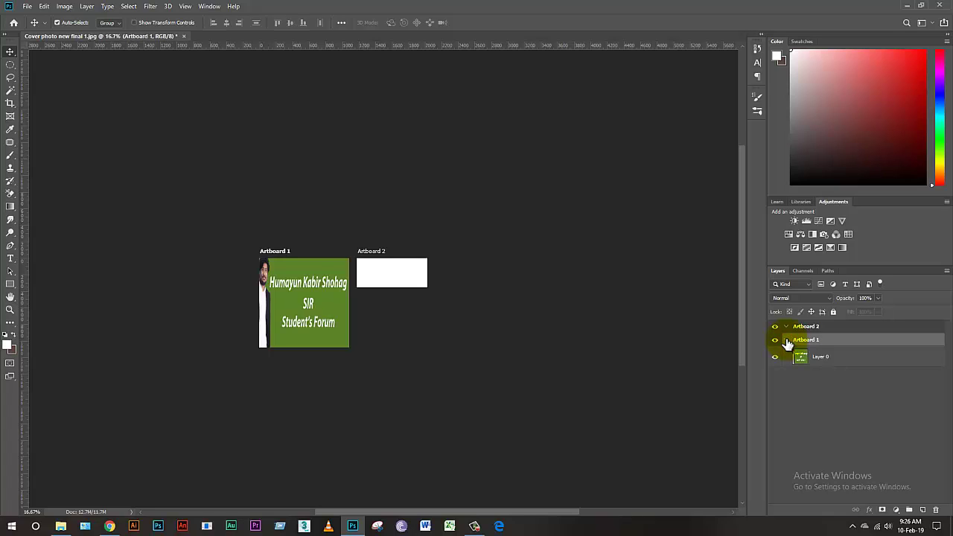
{"action": "left_click", "coordinate": [818, 361]}
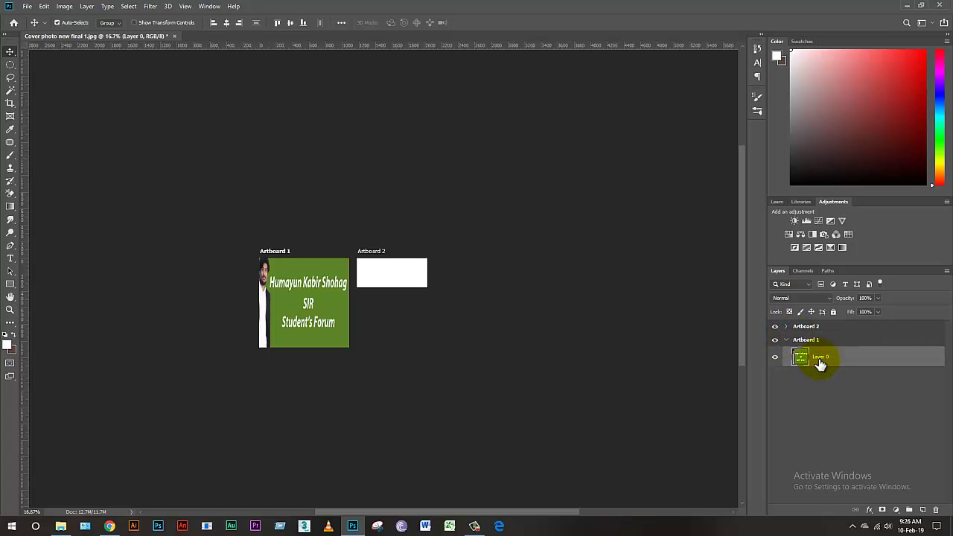
{"action": "left_click_drag", "start_coordinate": [821, 365], "coordinate": [804, 331]}
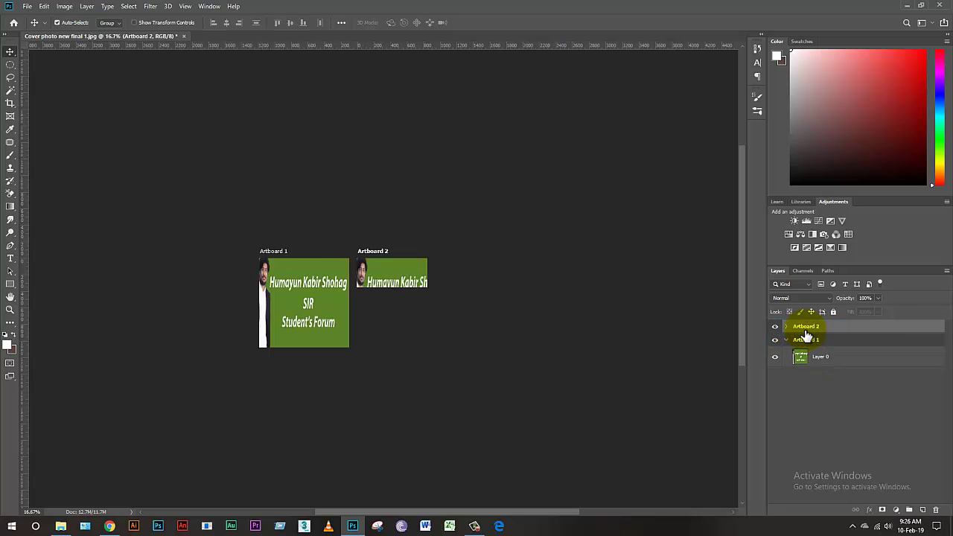
{"action": "left_click", "coordinate": [786, 327]}
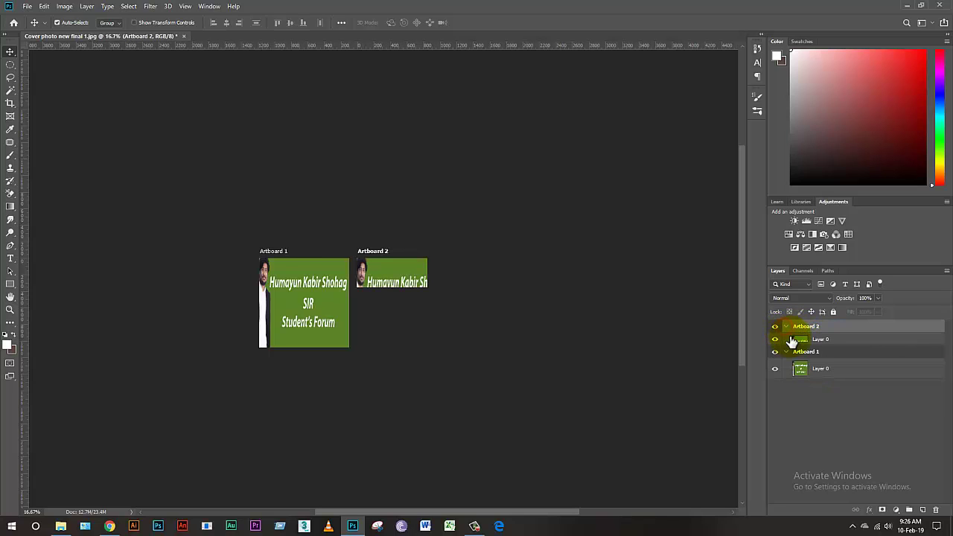
- Free-transform Artboard 2's copy of Layer 0 to about 68% width and 28.7% height so it fits the artboard, and apply it
{"action": "left_click", "coordinate": [817, 341]}
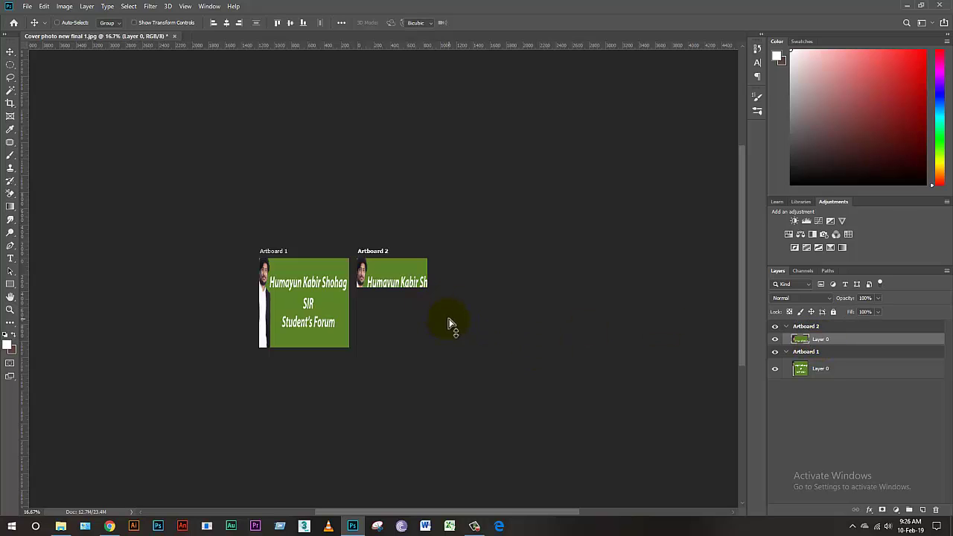
{"action": "key", "text": "ctrl+t"}
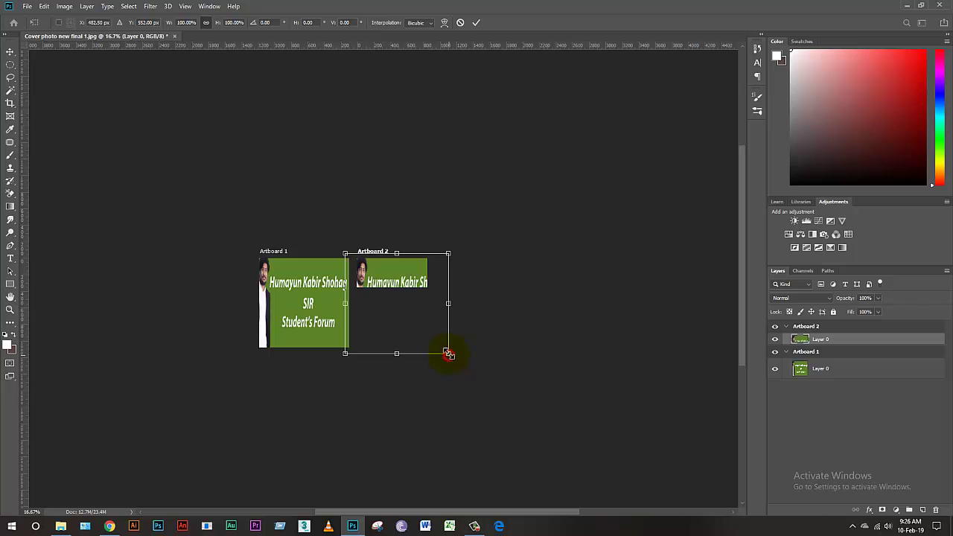
{"action": "left_click_drag", "start_coordinate": [448, 354], "coordinate": [358, 284]}
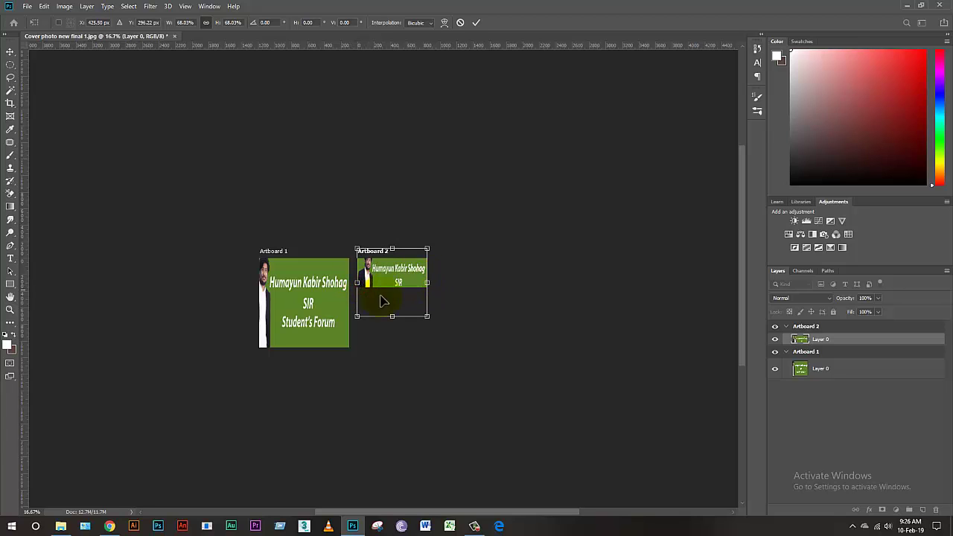
{"action": "left_click_drag", "start_coordinate": [393, 312], "coordinate": [394, 295]}
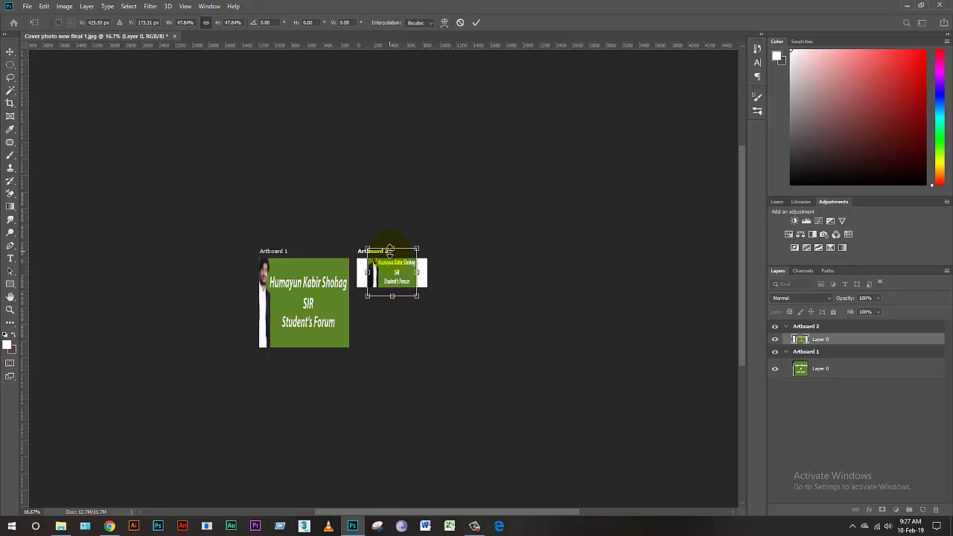
{"action": "left_click_drag", "start_coordinate": [391, 249], "coordinate": [427, 277]}
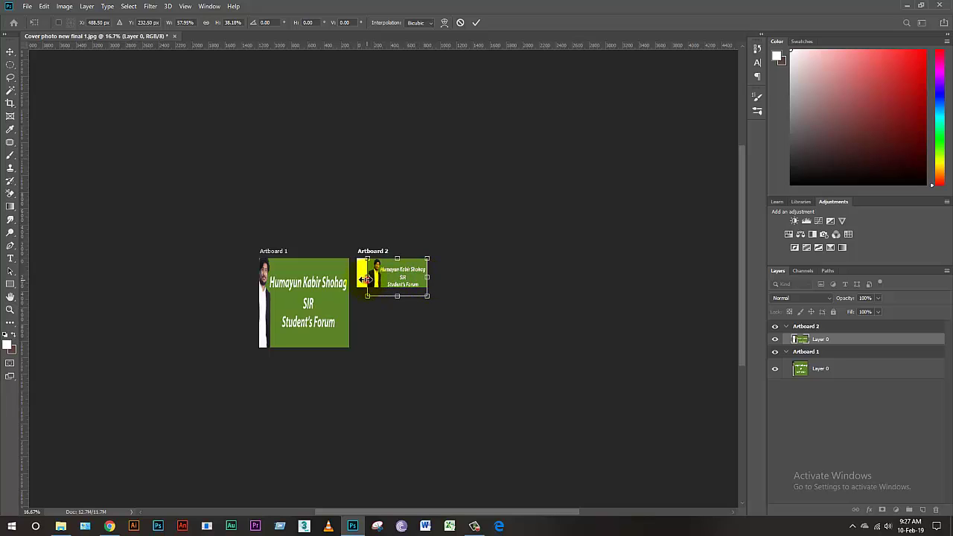
{"action": "left_click_drag", "start_coordinate": [367, 279], "coordinate": [392, 292]}
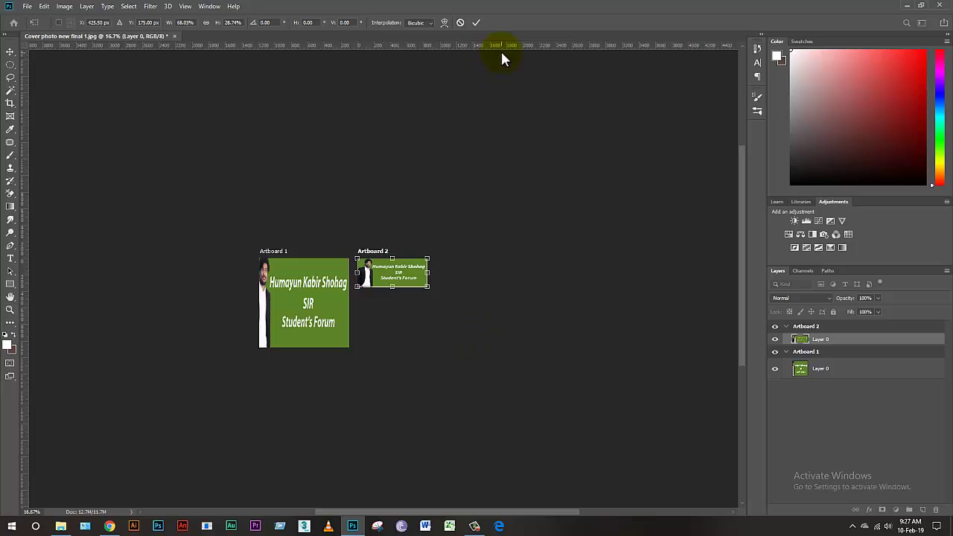
{"action": "left_click", "coordinate": [475, 21]}
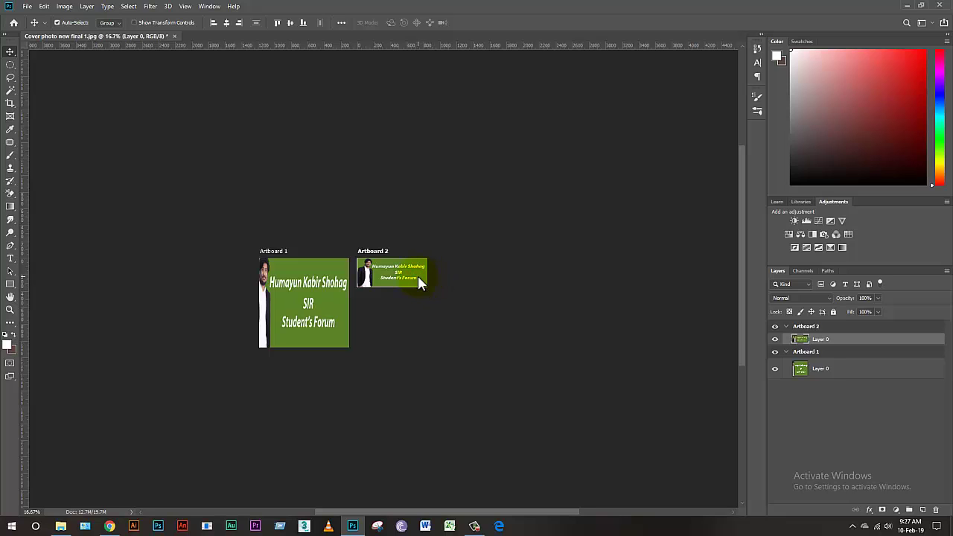
- Deselect the layer, open Export As for both artboards, and enable the 8-bit smaller file option for Artboard 2's PNG
{"action": "left_click", "coordinate": [461, 306]}
{"action": "left_click", "coordinate": [27, 6]}
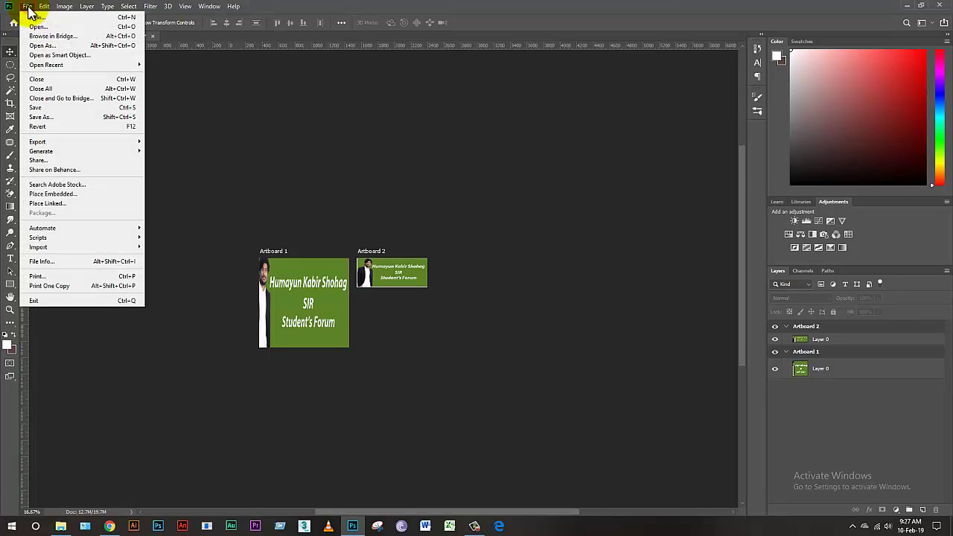
{"action": "mouse_move", "coordinate": [54, 145]}
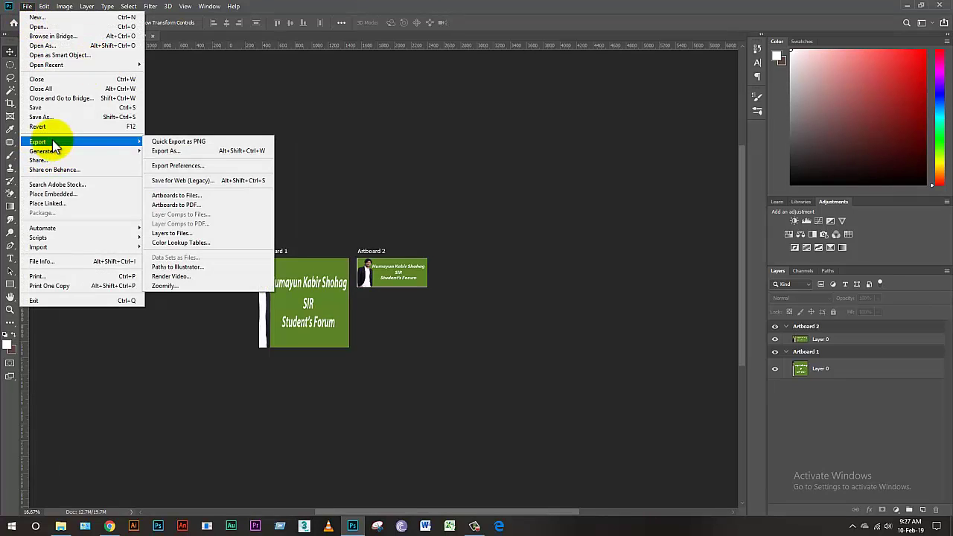
{"action": "left_click", "coordinate": [200, 152]}
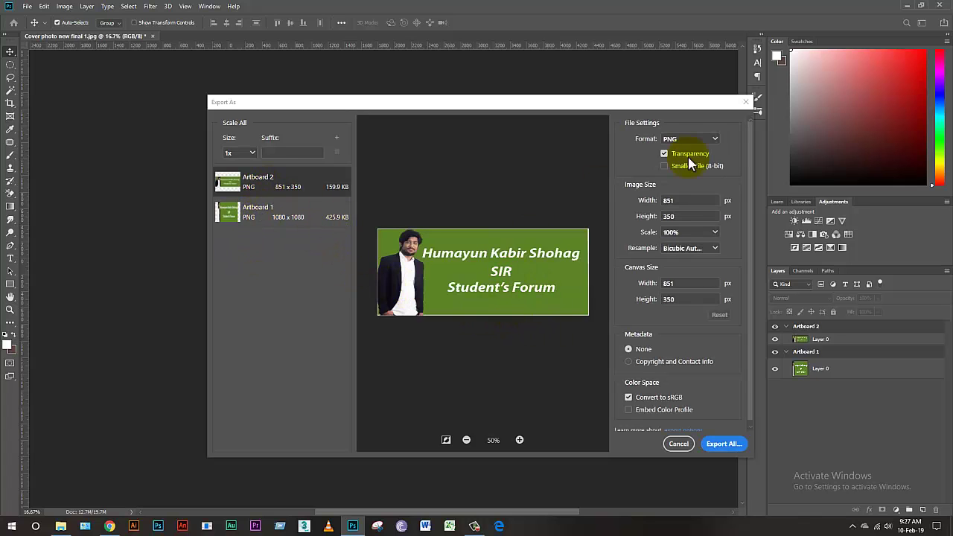
{"action": "left_click", "coordinate": [681, 139]}
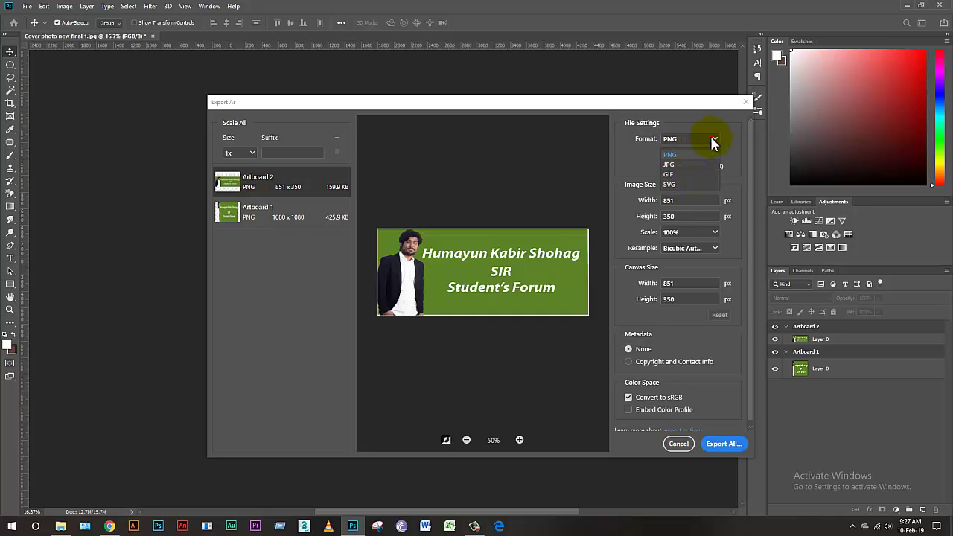
{"action": "left_click", "coordinate": [713, 140]}
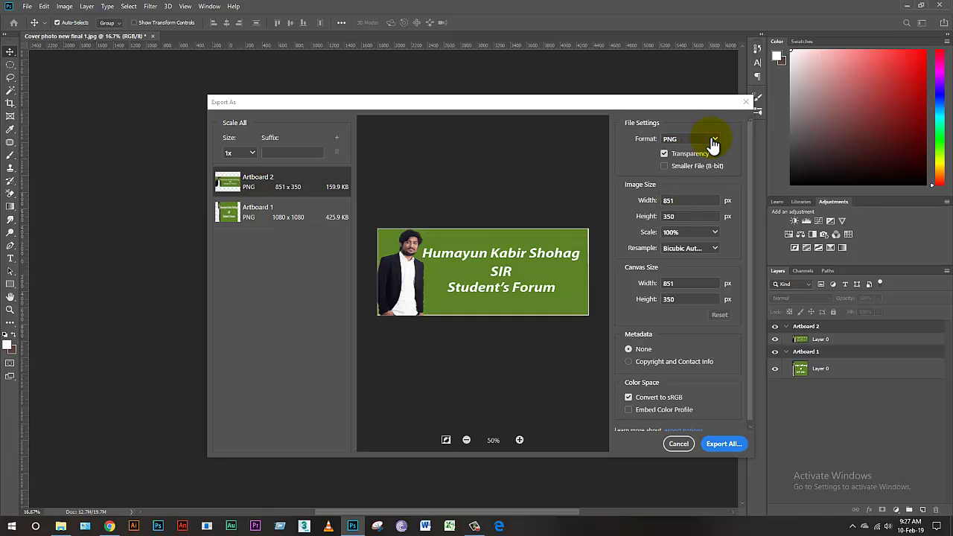
{"action": "left_click", "coordinate": [664, 166]}
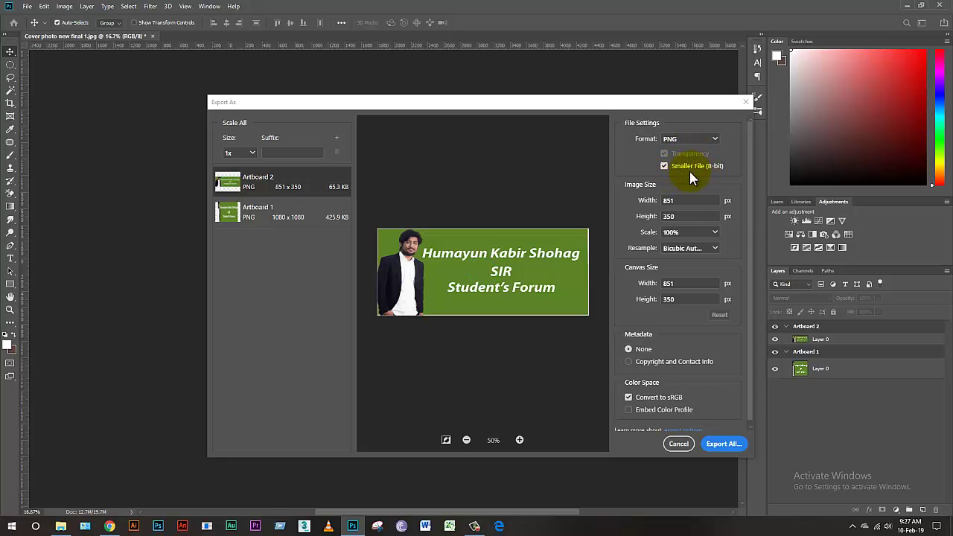
{"action": "left_click", "coordinate": [710, 140]}
{"action": "left_click", "coordinate": [710, 140]}
{"action": "left_click", "coordinate": [716, 249]}
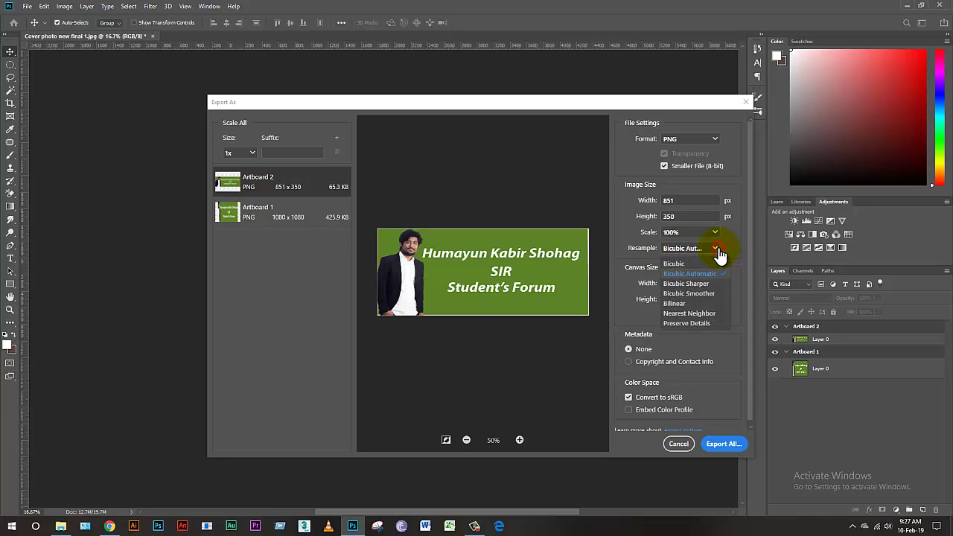
{"action": "left_click", "coordinate": [716, 250]}
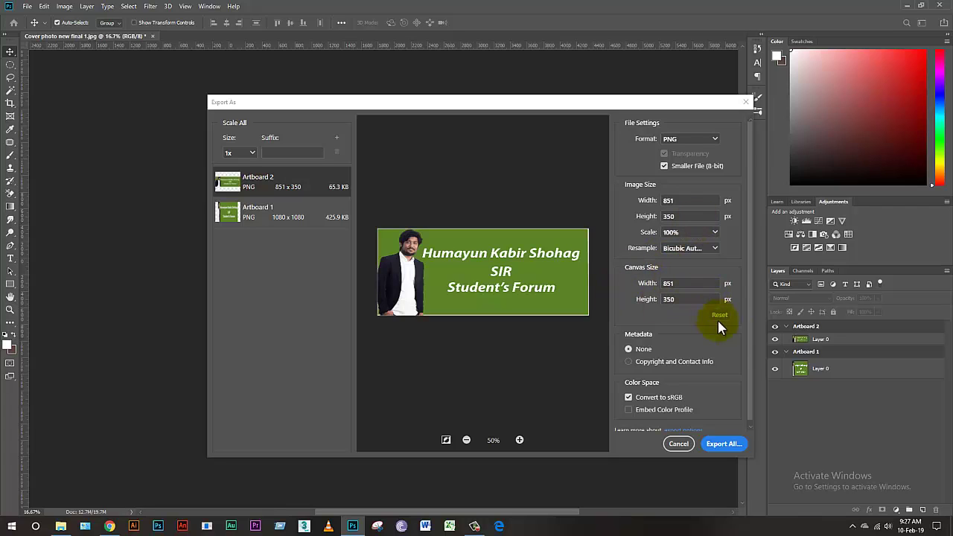
{"action": "scroll", "coordinate": [750, 328], "scroll_direction": "down", "scroll_amount": 1}
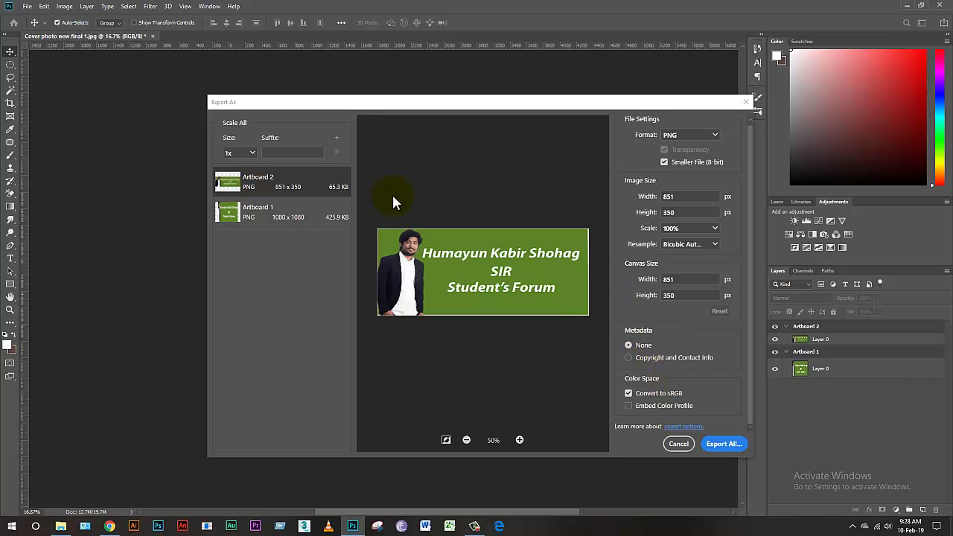
- Export both artboards as PNG files into the Football folder on the Desktop
{"action": "left_click", "coordinate": [734, 445]}
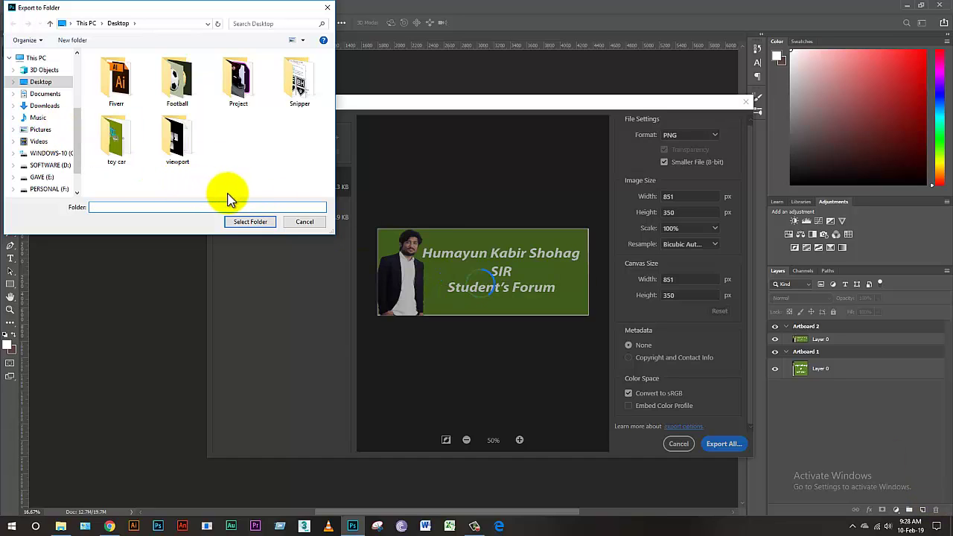
{"action": "left_click", "coordinate": [229, 189]}
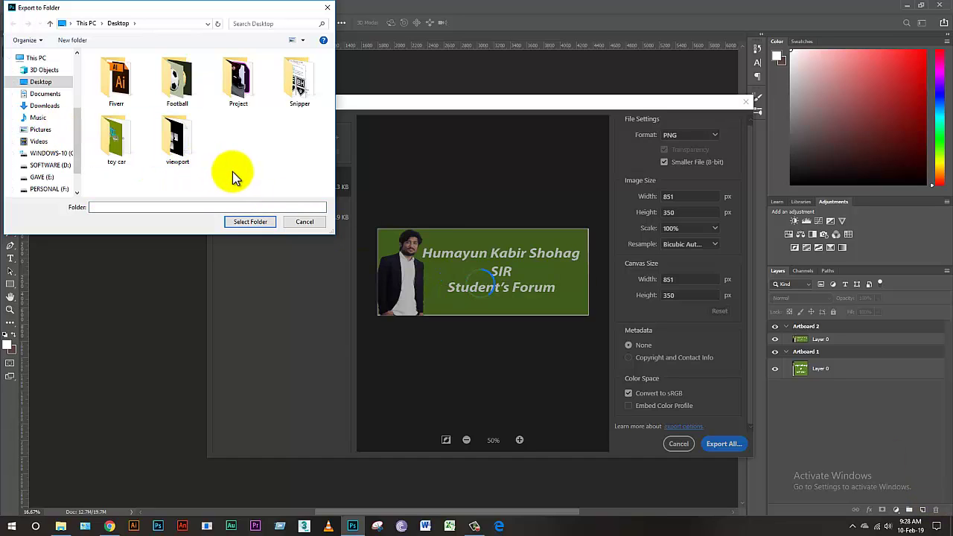
{"action": "double_click", "coordinate": [177, 86]}
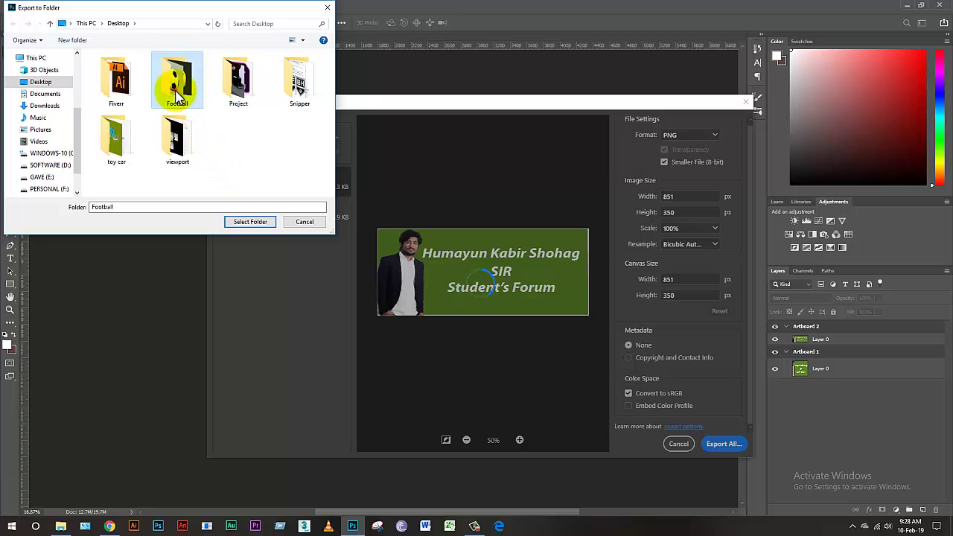
{"action": "left_click", "coordinate": [252, 222]}
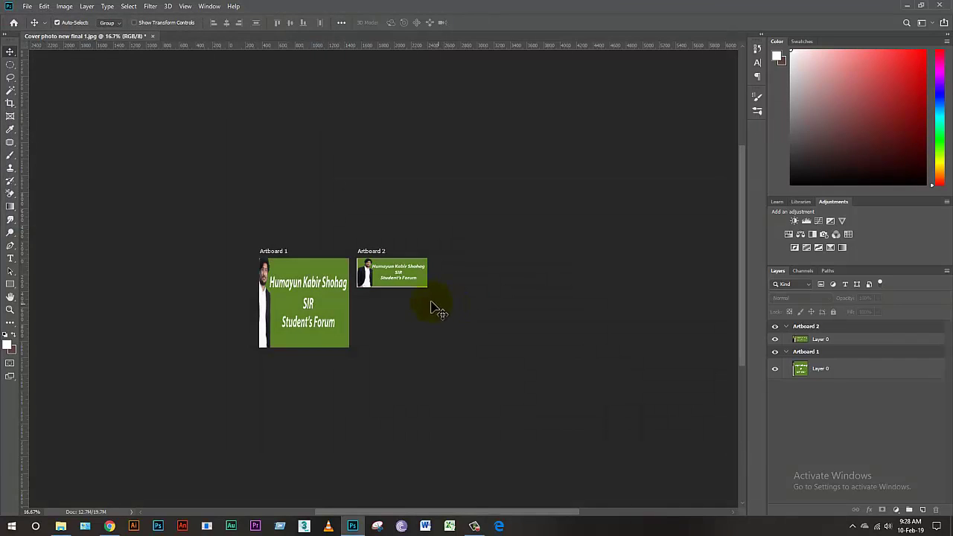
- Switch to File Explorer, open the Desktop's Football folder, and view the exported Artboard 1 and Artboard 2 images in full
{"action": "left_click", "coordinate": [61, 526]}
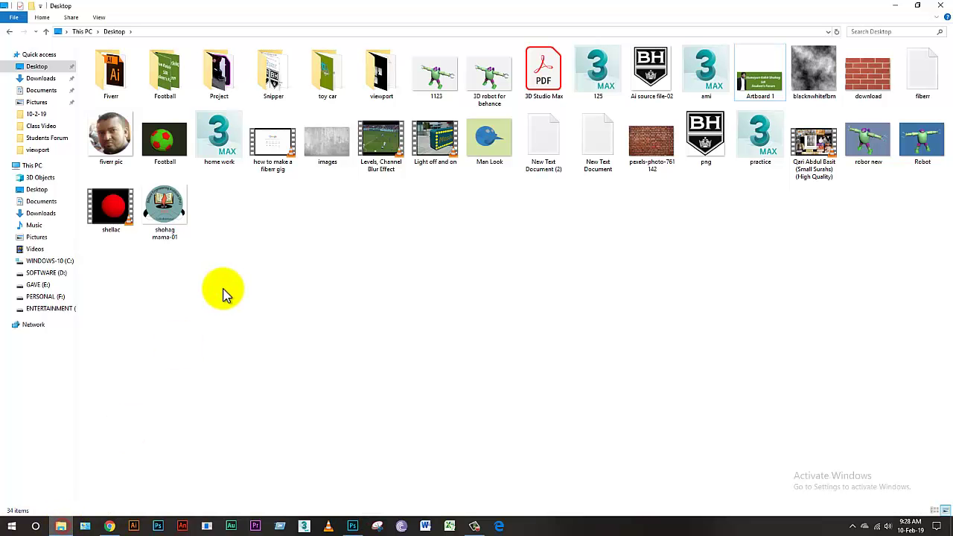
{"action": "double_click", "coordinate": [165, 78]}
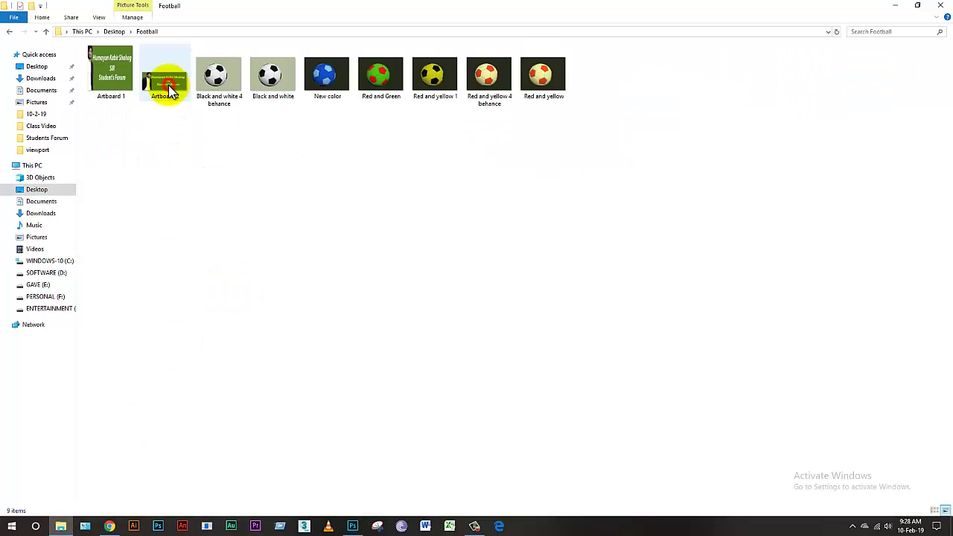
{"action": "double_click", "coordinate": [111, 78]}
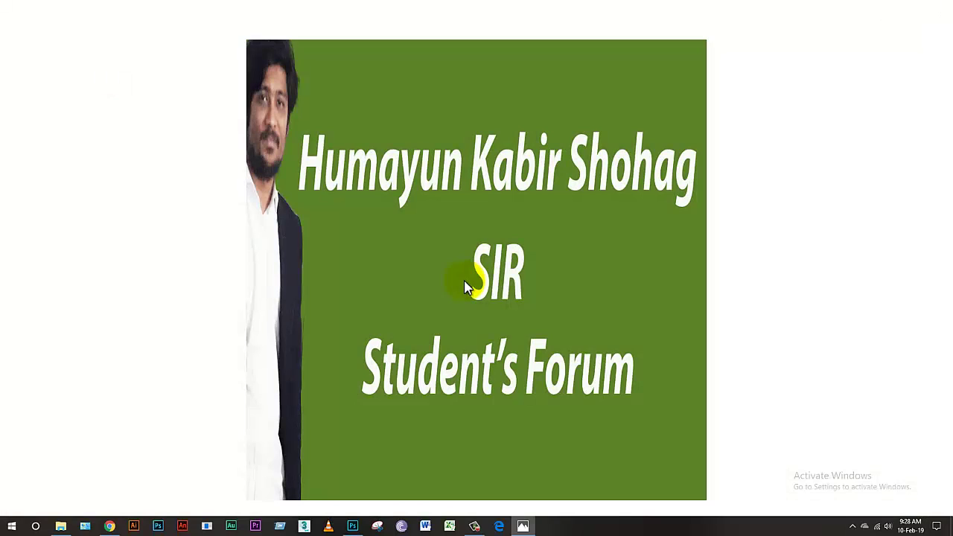
{"action": "key", "text": "Right"}
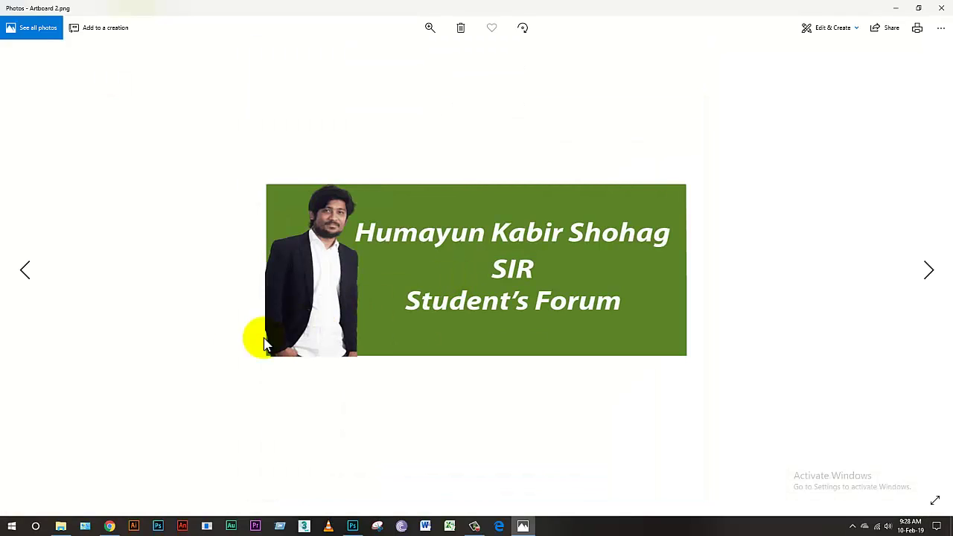
{"action": "left_click", "coordinate": [944, 8]}
{"action": "left_click", "coordinate": [496, 228]}
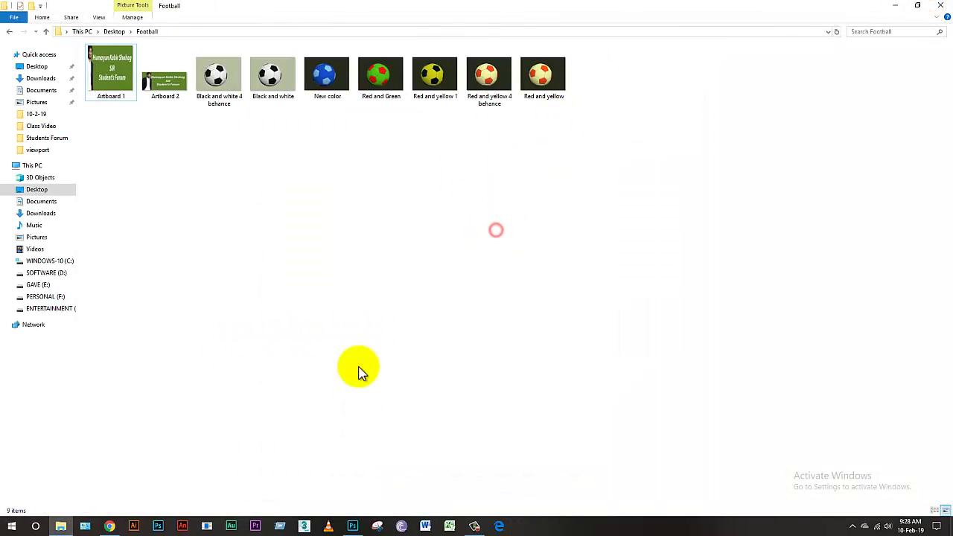
{"action": "left_click", "coordinate": [475, 525]}
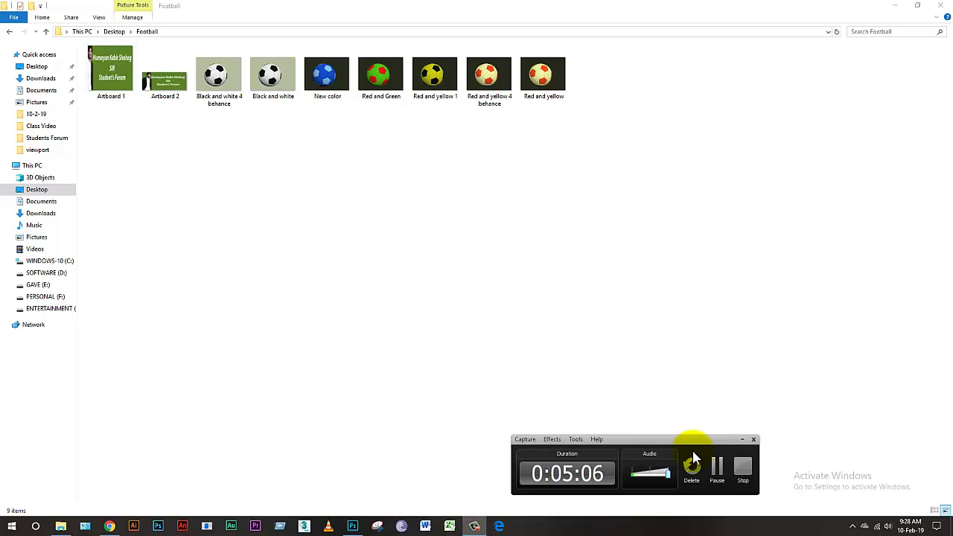